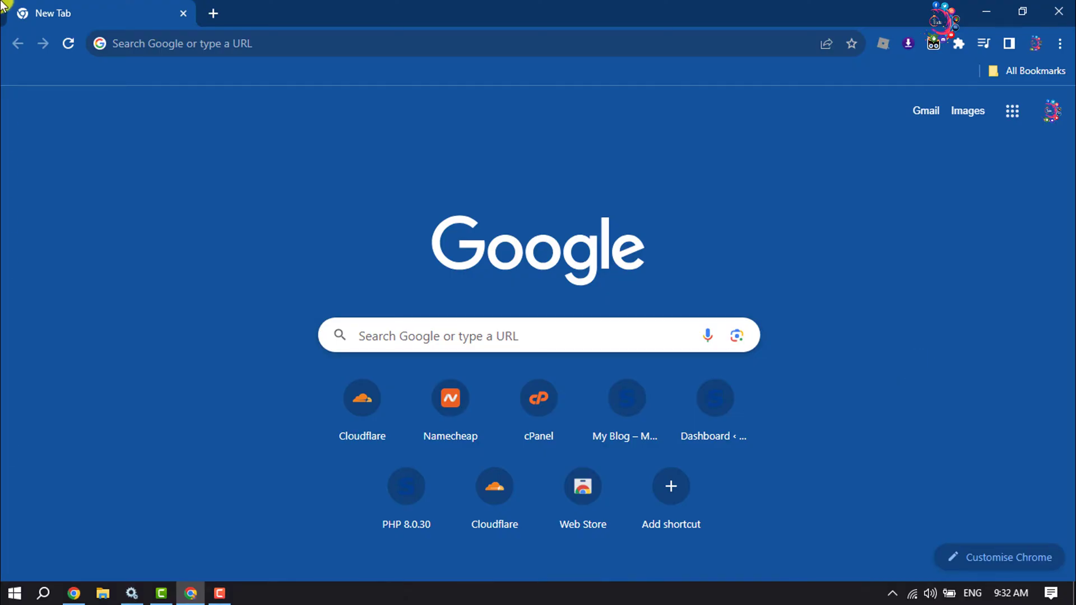
Go to blogger.com from the Chrome address bar.
click(298, 41)
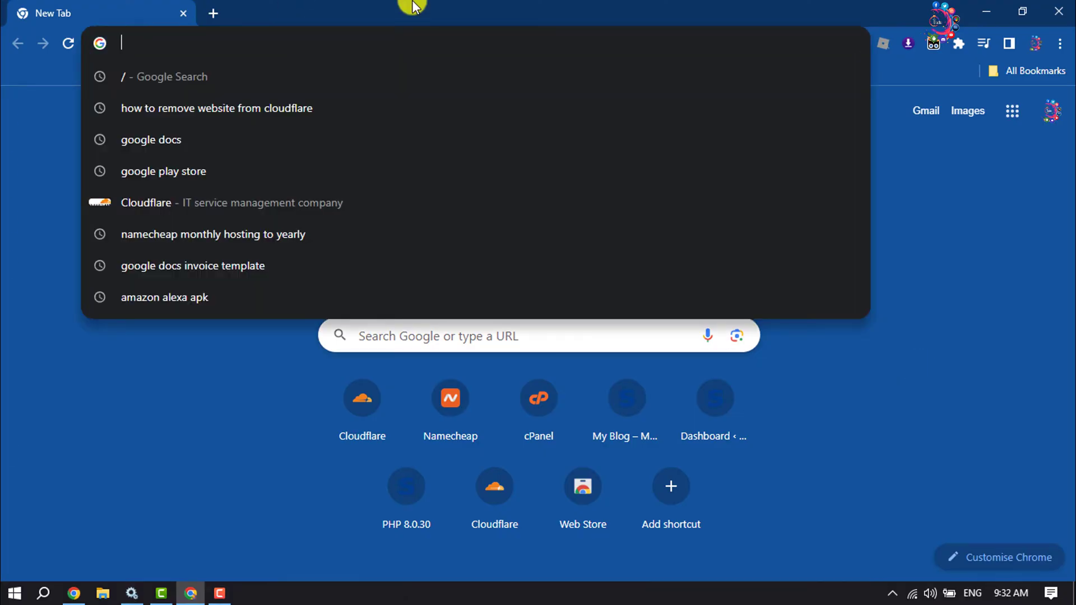
text(b)
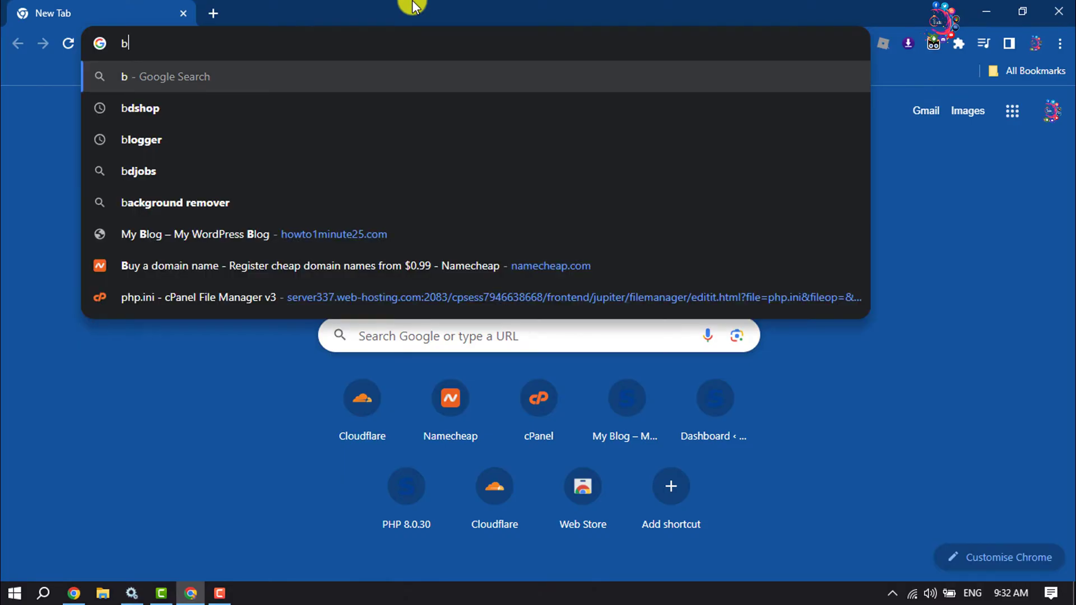
text(logger.com)
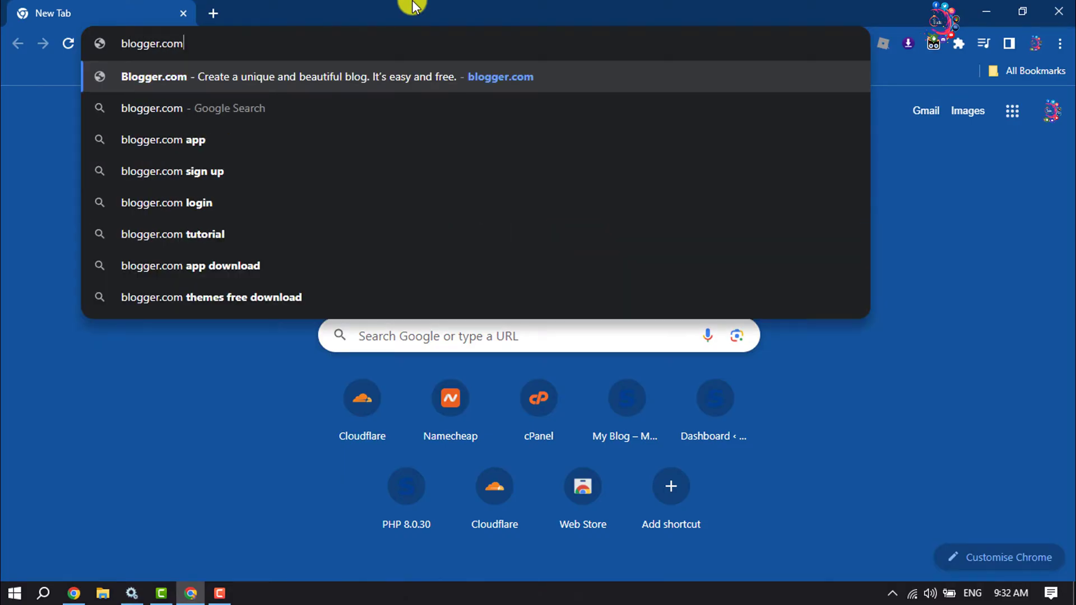
key(Return)
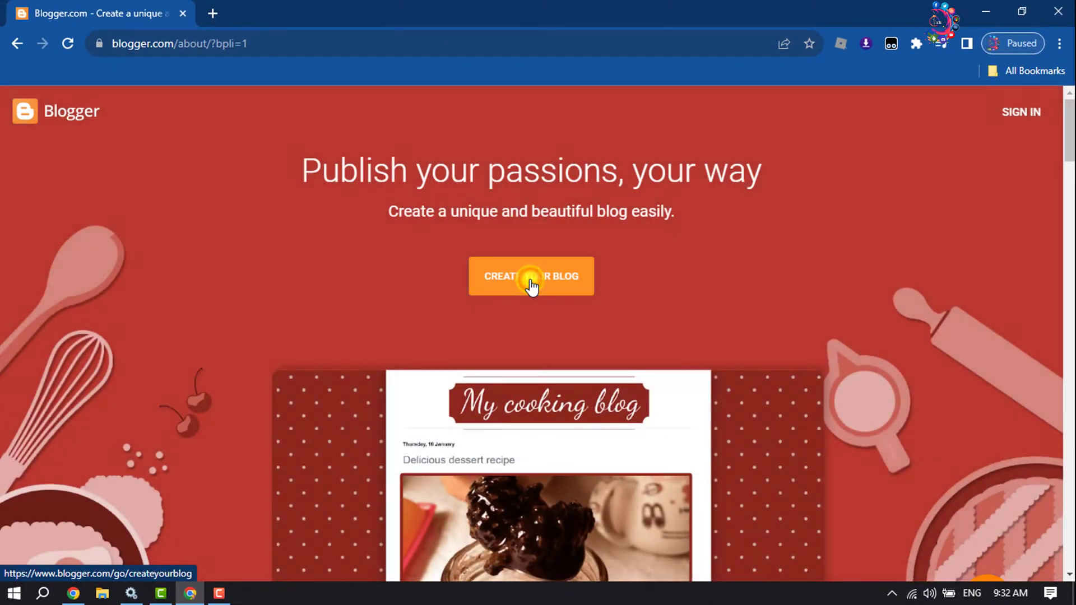
Start a new blog, sign in with the saved Google account, and skip the account suggestions.
click(530, 286)
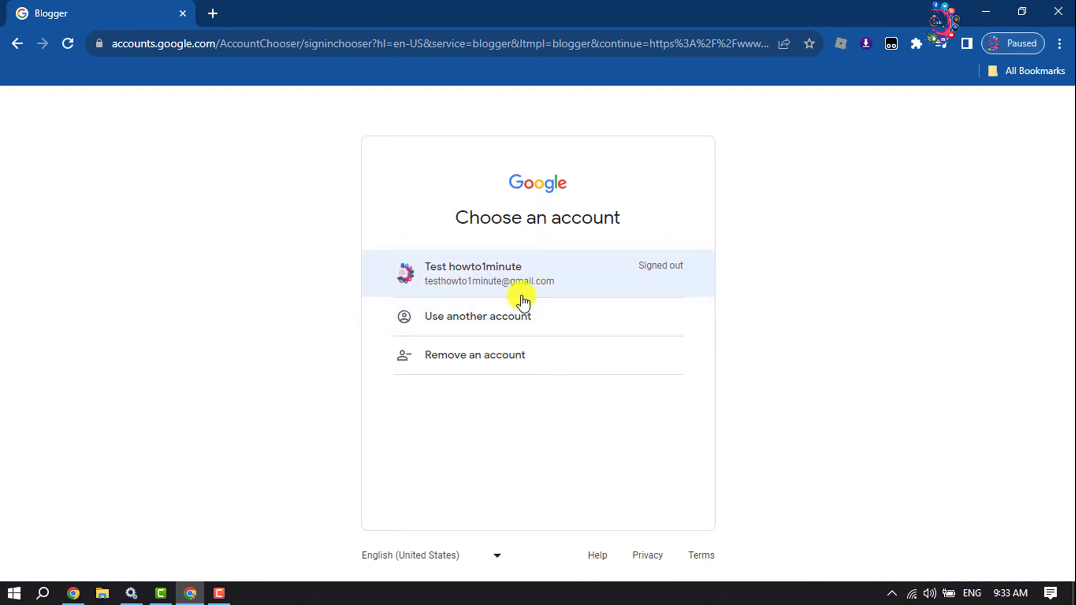
click(555, 278)
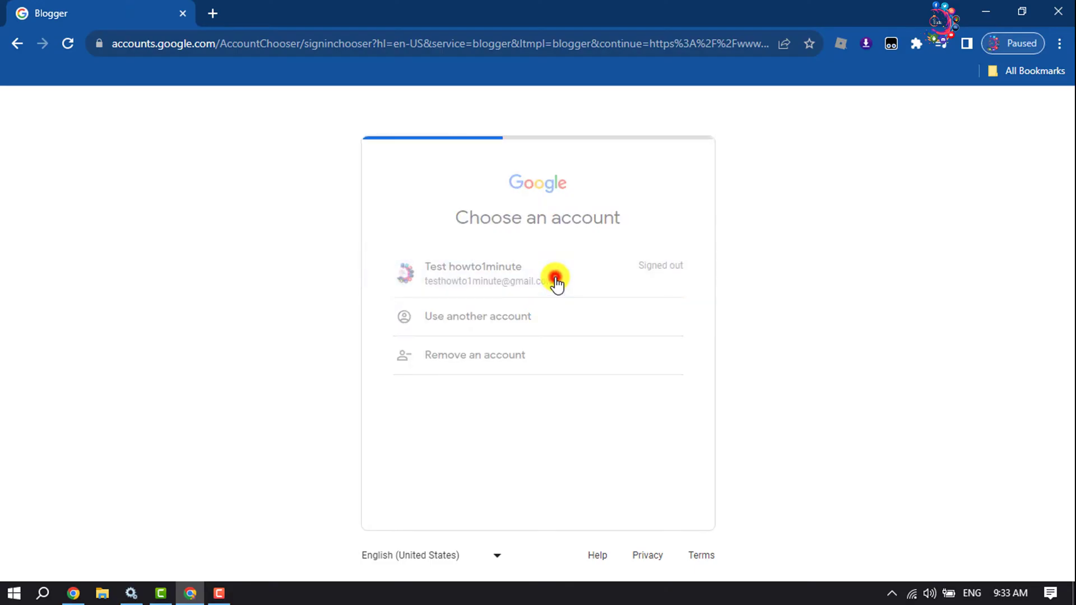
click(640, 417)
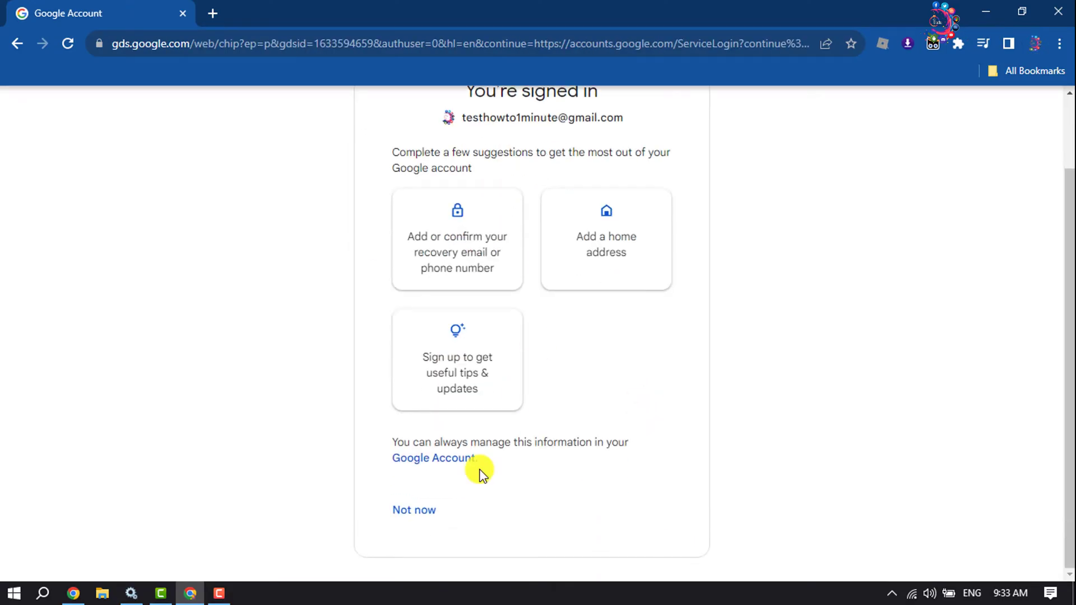
click(392, 512)
click(418, 511)
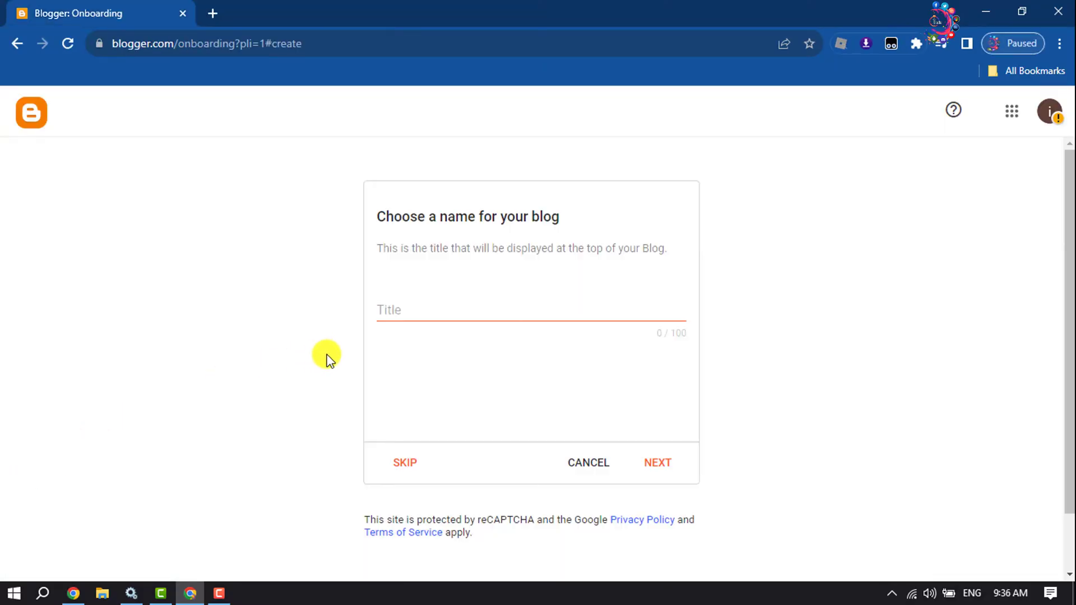
Title the blog 'How to 1 Minute' at address howto1minute25, set a display name, and finish.
click(456, 314)
text(How to 1 Minute)
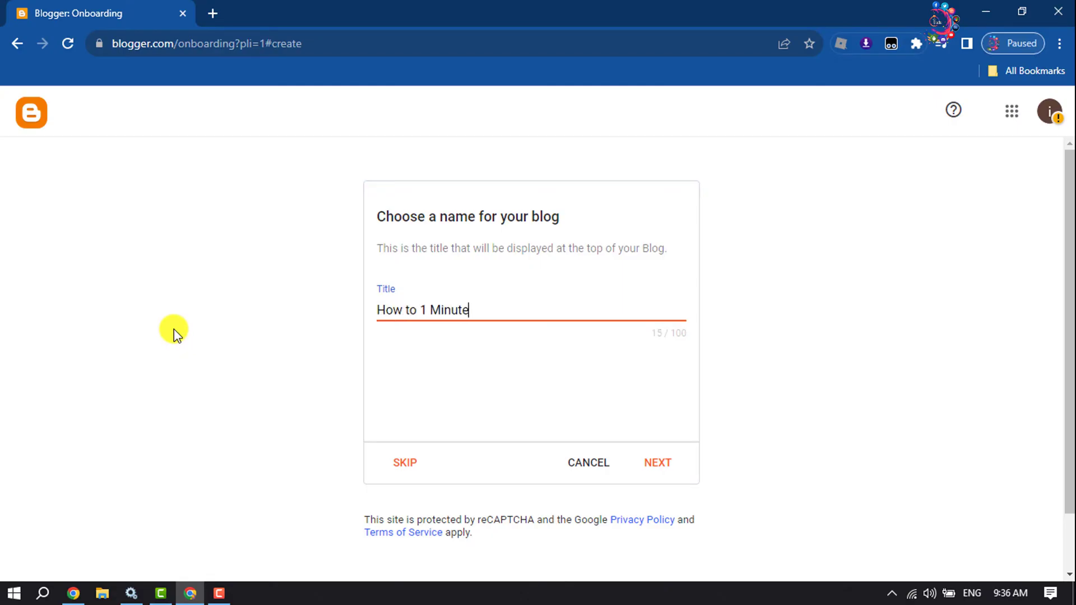
click(670, 467)
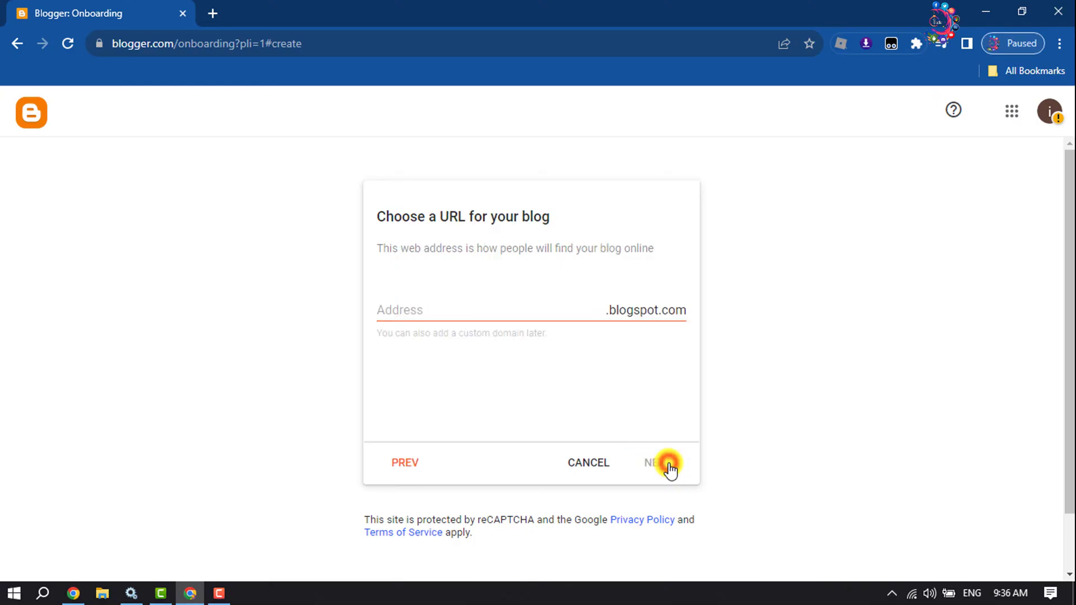
click(503, 306)
text(howto1minute25)
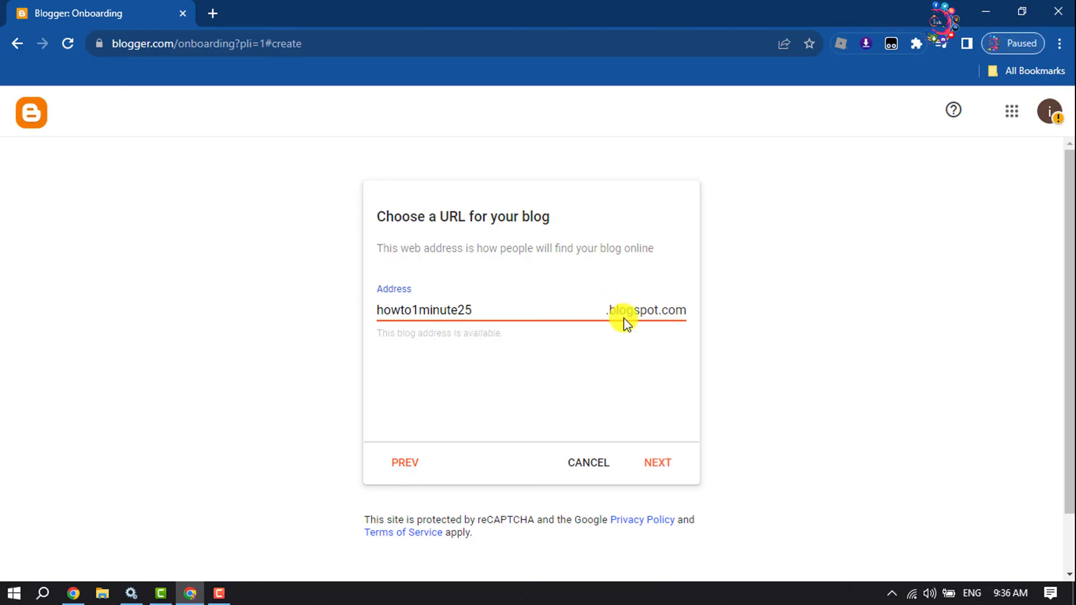
click(657, 462)
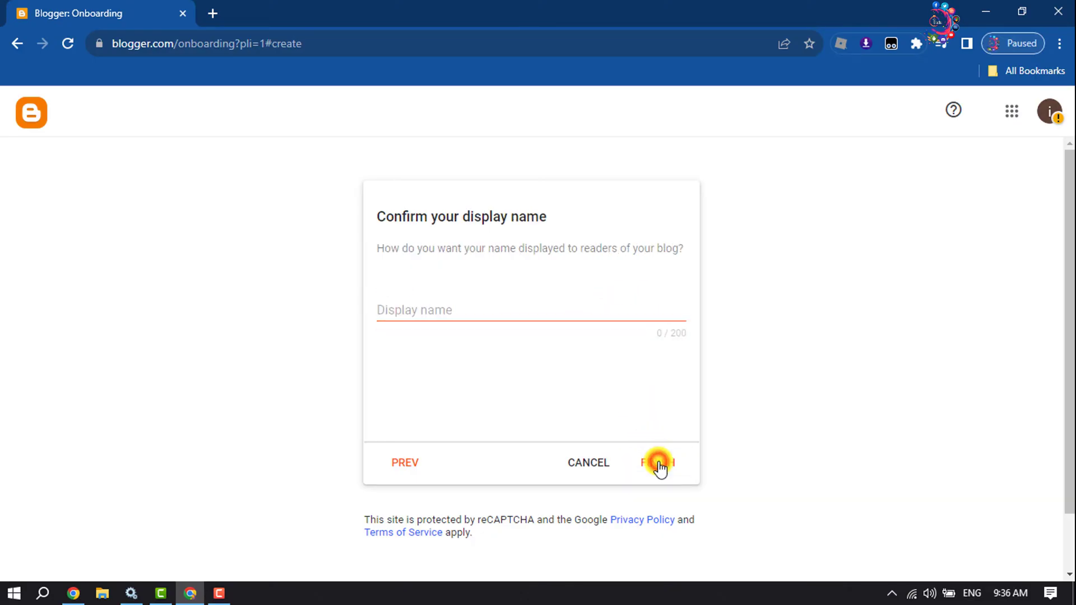
click(445, 297)
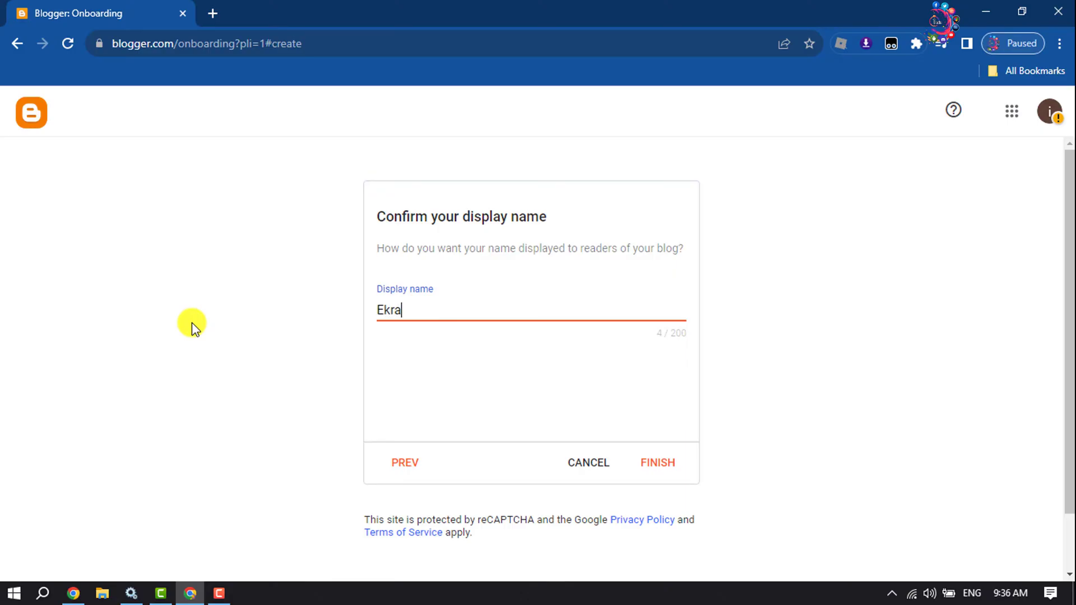
text(mul Hasan)
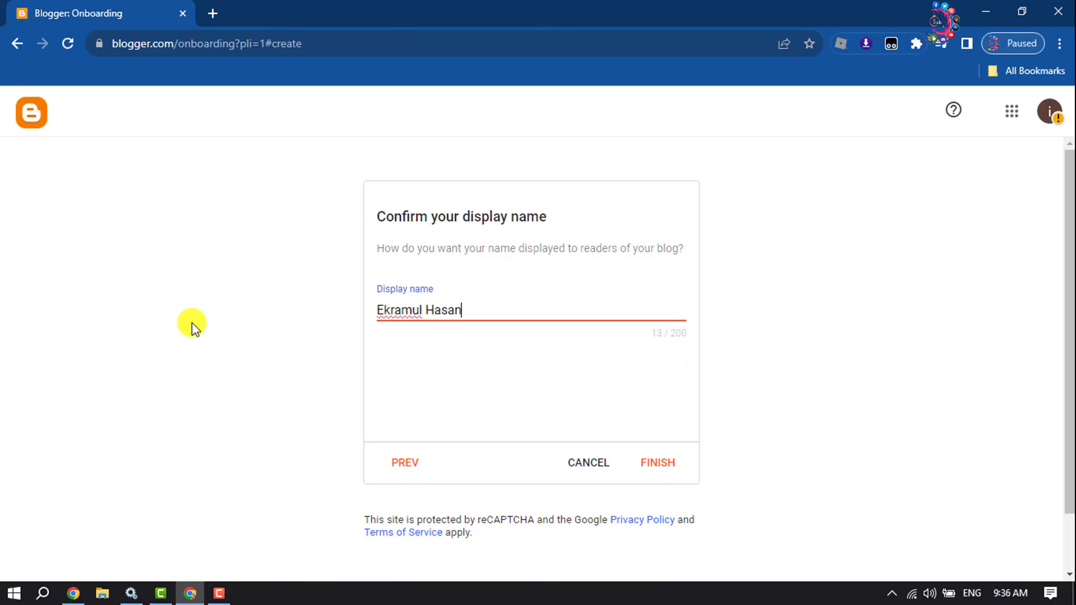
click(666, 468)
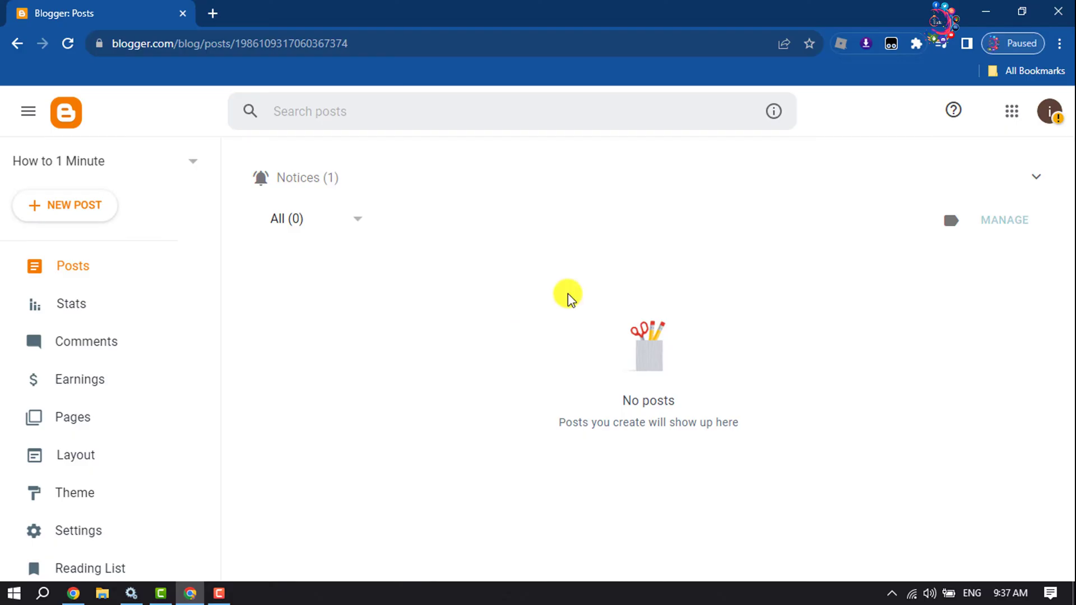
View the still-empty blog in a new tab, then open Theme from the dashboard.
scroll(77, 372, down, 1)
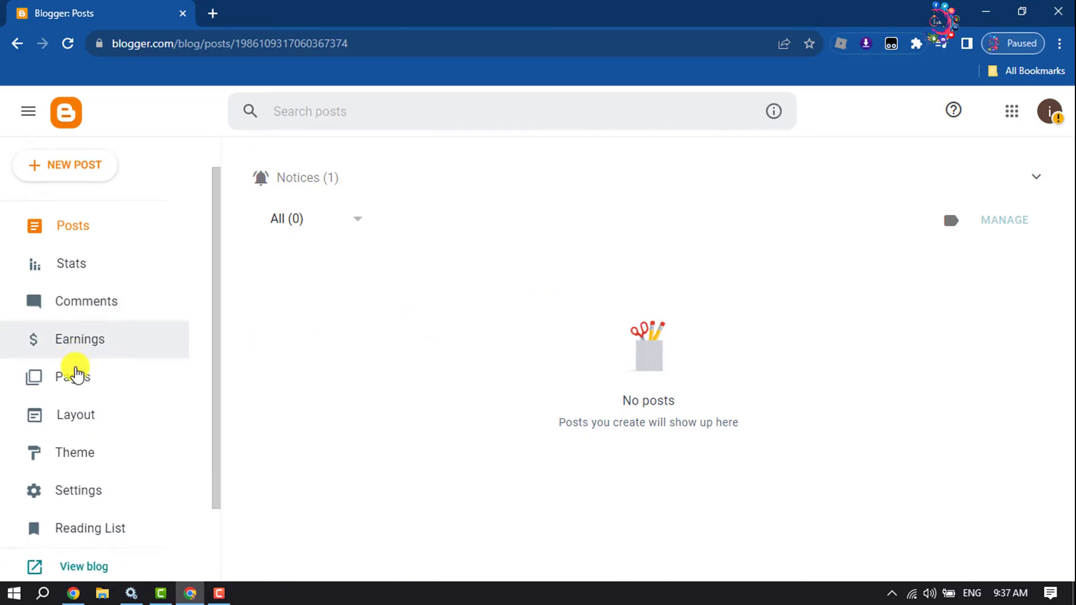
scroll(73, 414, down, 2)
click(87, 473)
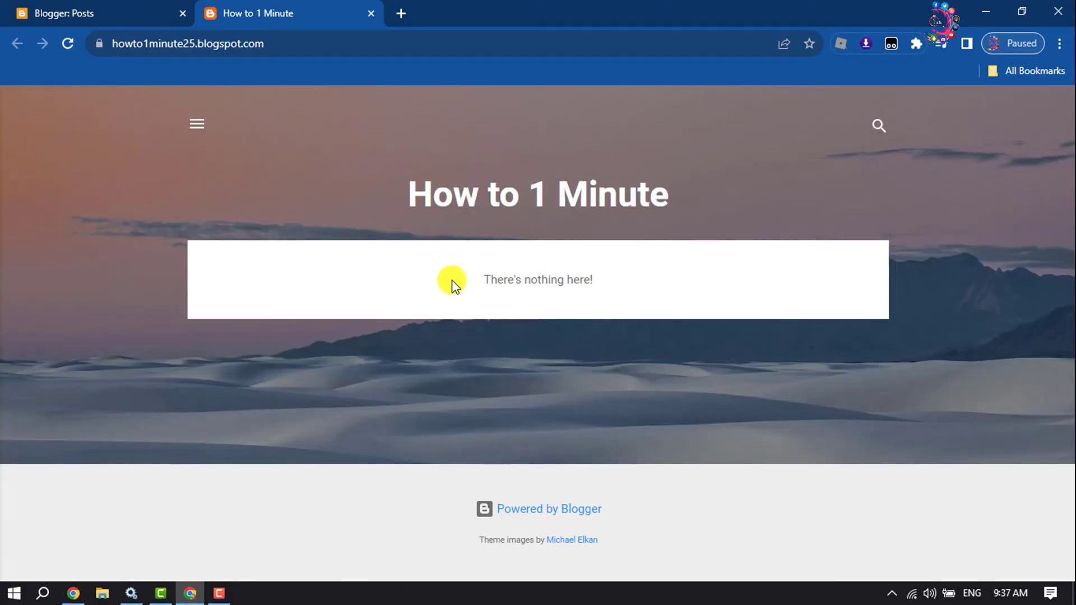
click(64, 10)
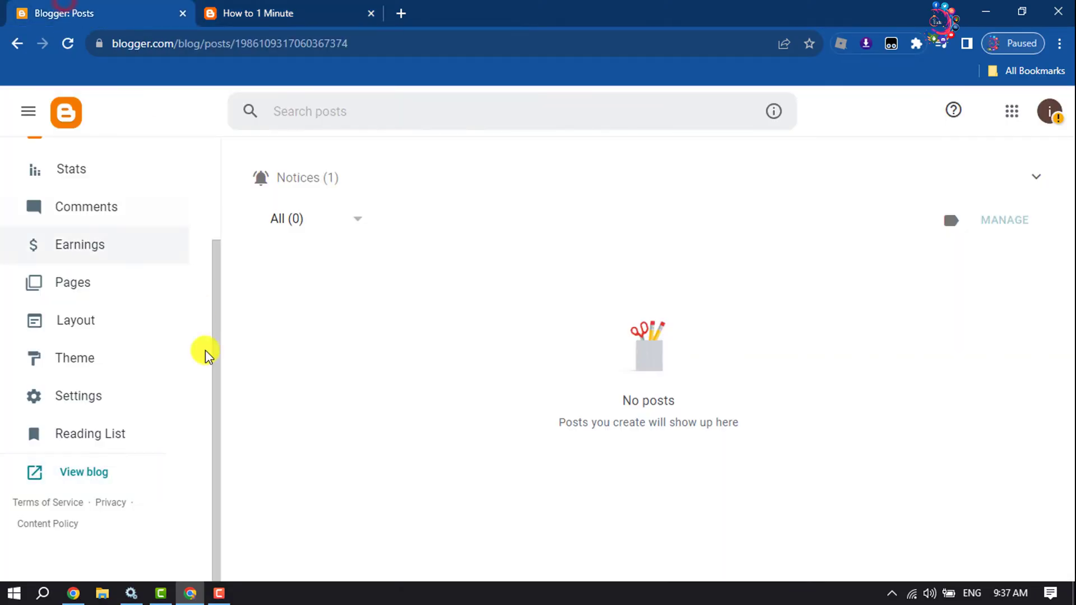
click(80, 357)
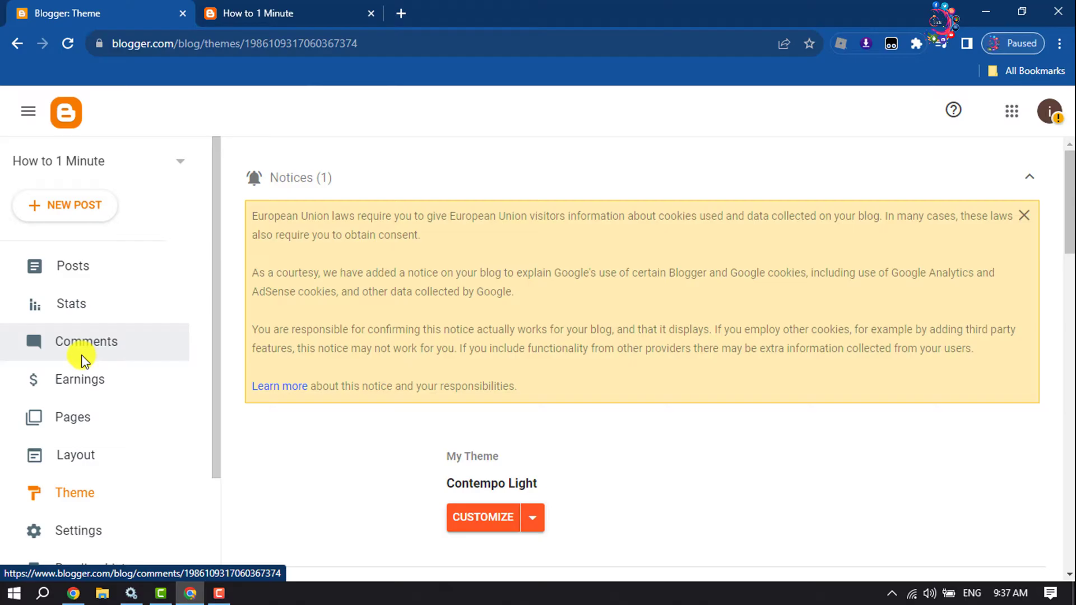
Find Emporio in the theme gallery and apply its Porcelain variant.
scroll(82, 359, down, 2)
scroll(663, 395, down, 4)
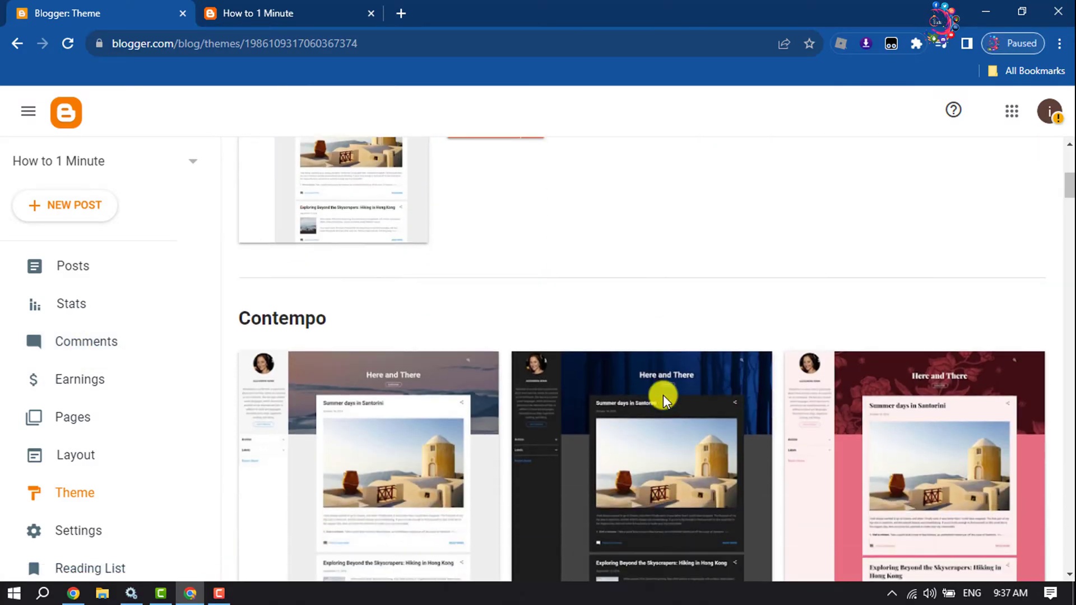
scroll(663, 395, down, 3)
scroll(663, 395, down, 3)
scroll(663, 396, down, 3)
scroll(661, 398, down, 6)
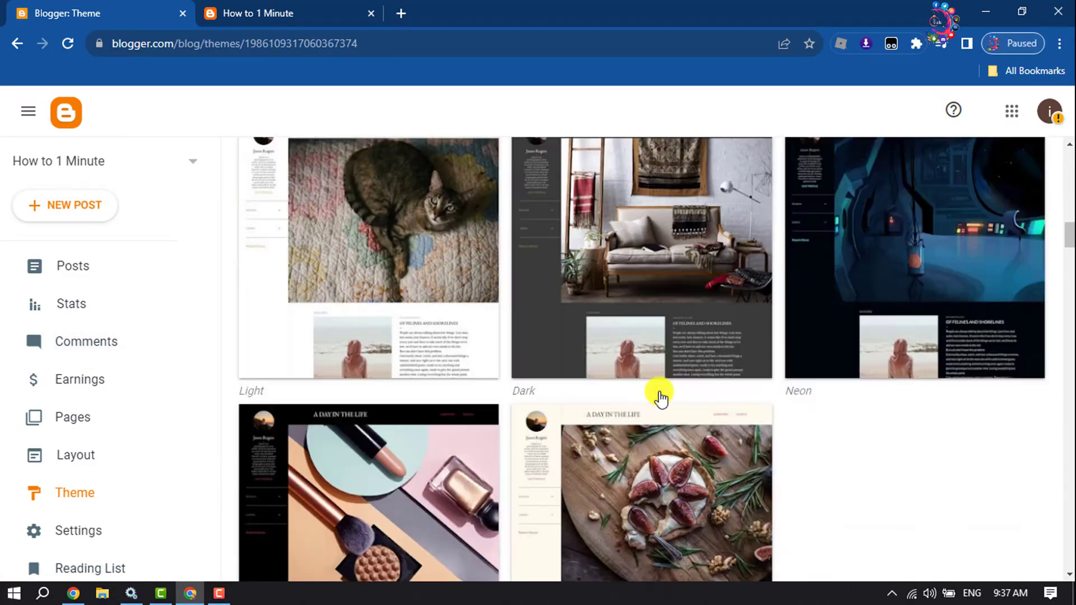
scroll(661, 398, down, 2)
scroll(663, 392, down, 5)
scroll(673, 392, down, 4)
scroll(655, 392, down, 4)
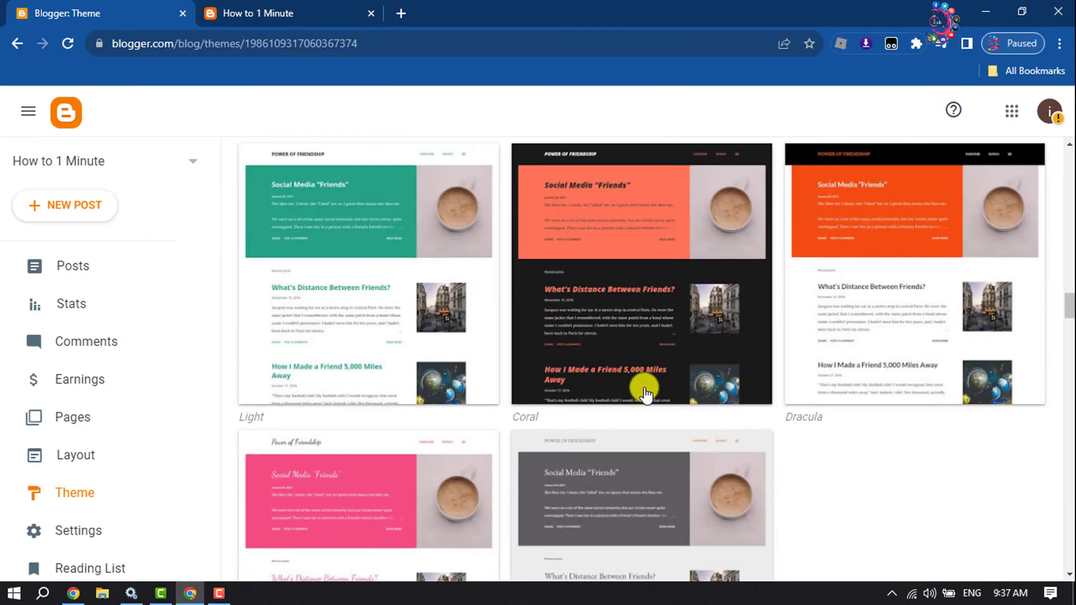
scroll(644, 391, down, 1)
scroll(661, 388, down, 8)
scroll(722, 383, down, 3)
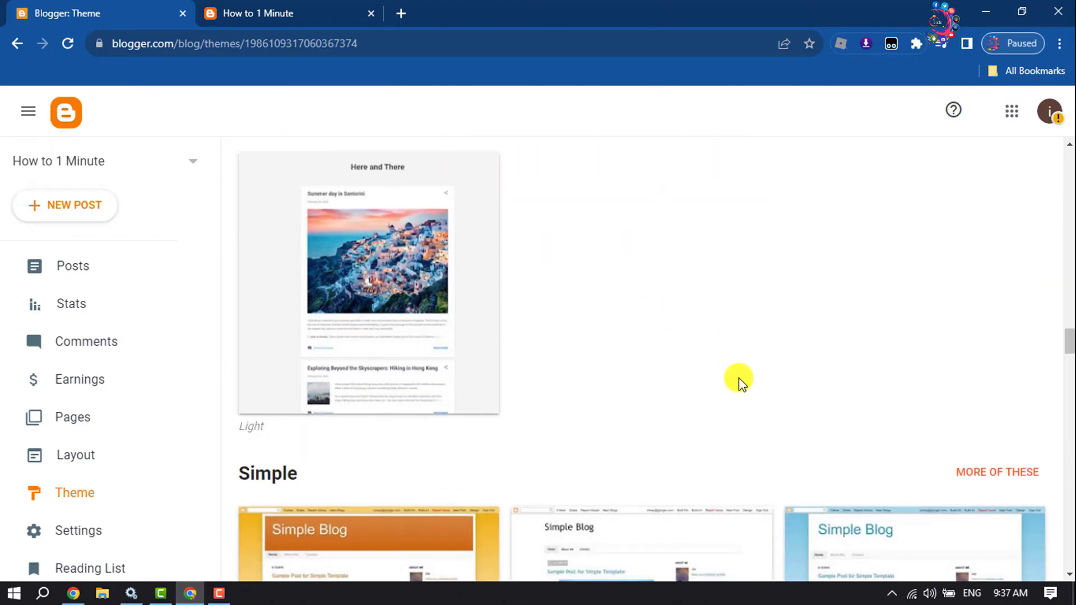
scroll(493, 392, up, 3)
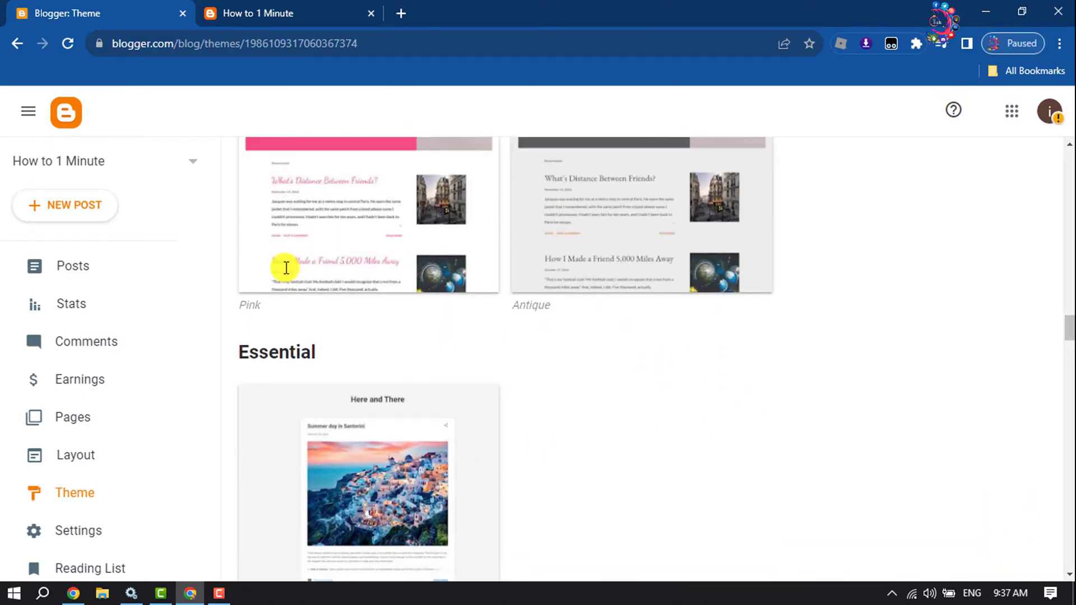
scroll(284, 268, down, 2)
scroll(285, 268, down, 6)
scroll(286, 268, down, 5)
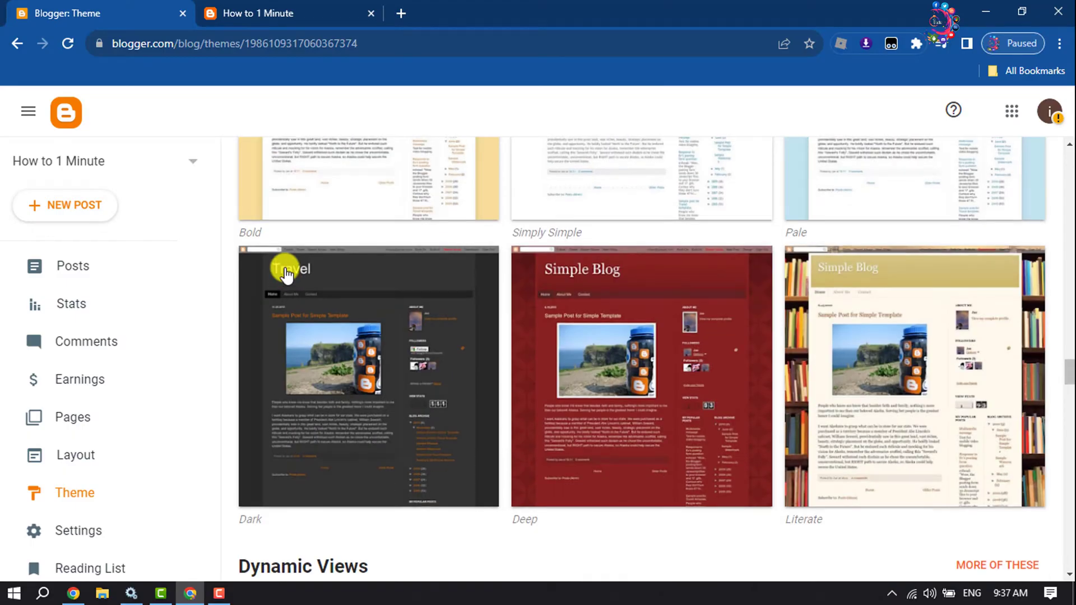
scroll(286, 268, up, 6)
scroll(286, 270, up, 4)
scroll(285, 274, up, 6)
scroll(285, 273, up, 2)
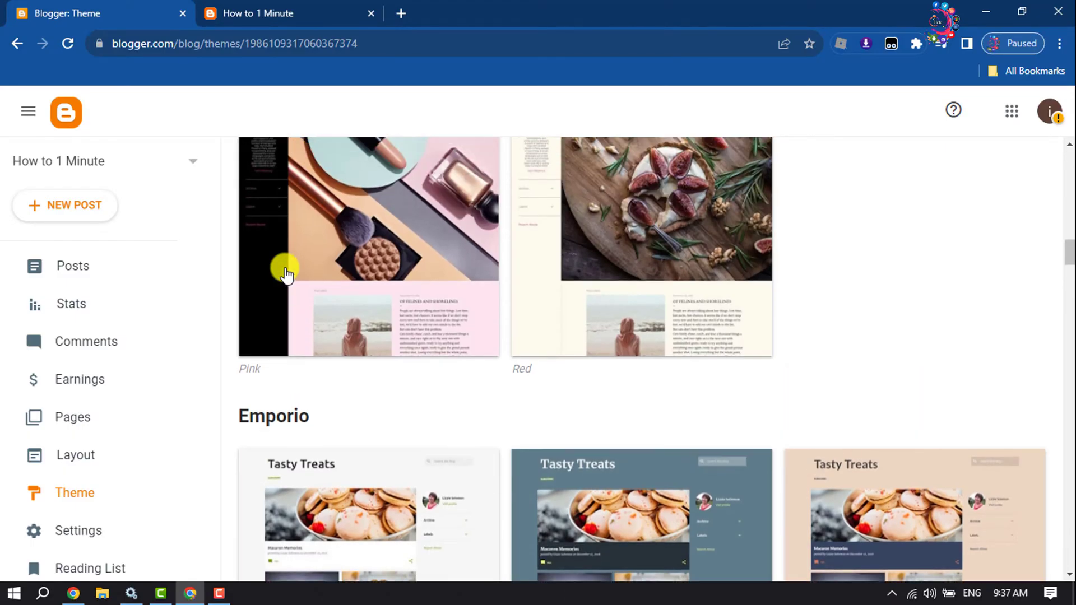
scroll(284, 269, down, 3)
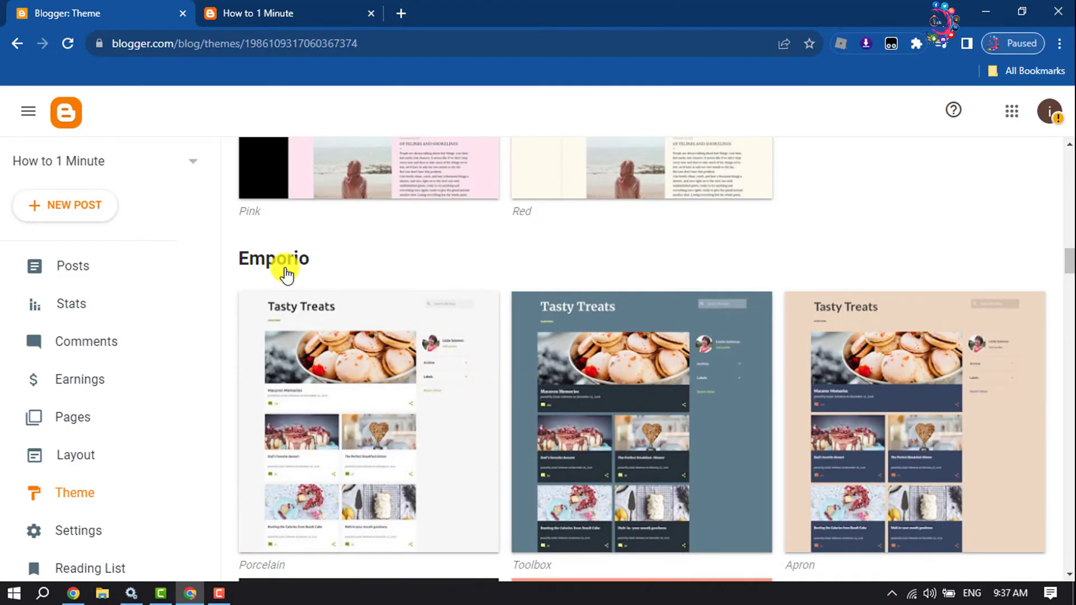
click(439, 408)
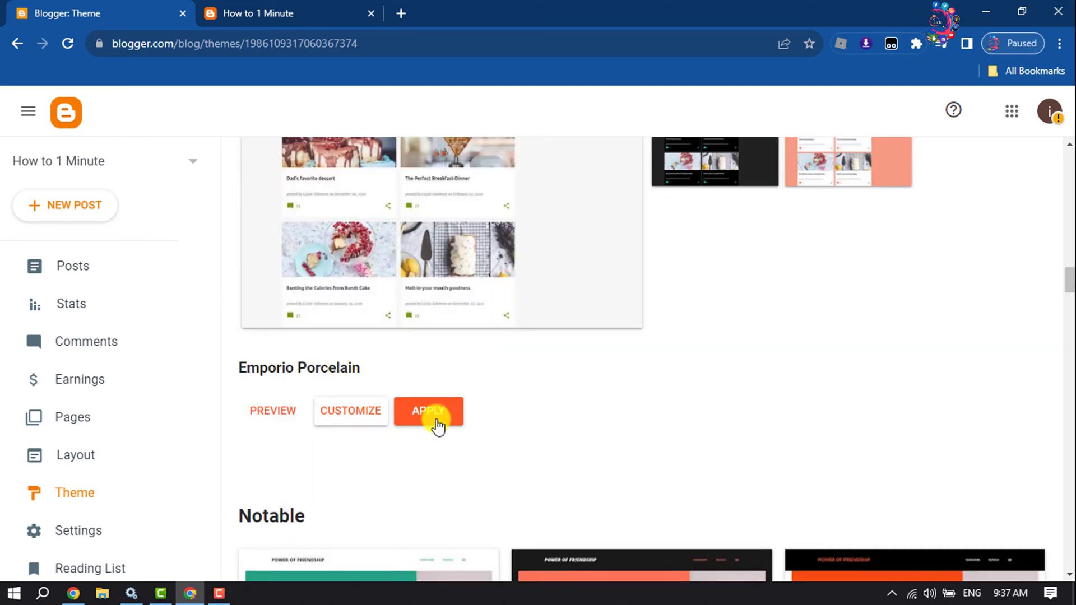
click(435, 421)
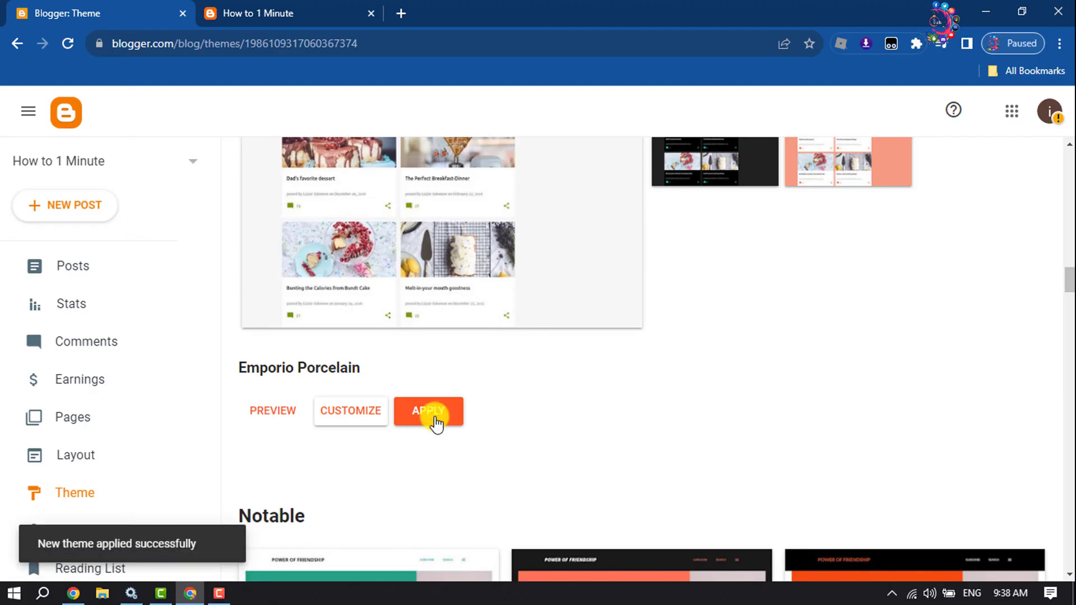
Check the live blog's Emporio Porcelain look, then return to the Theme tab.
scroll(29, 490, down, 3)
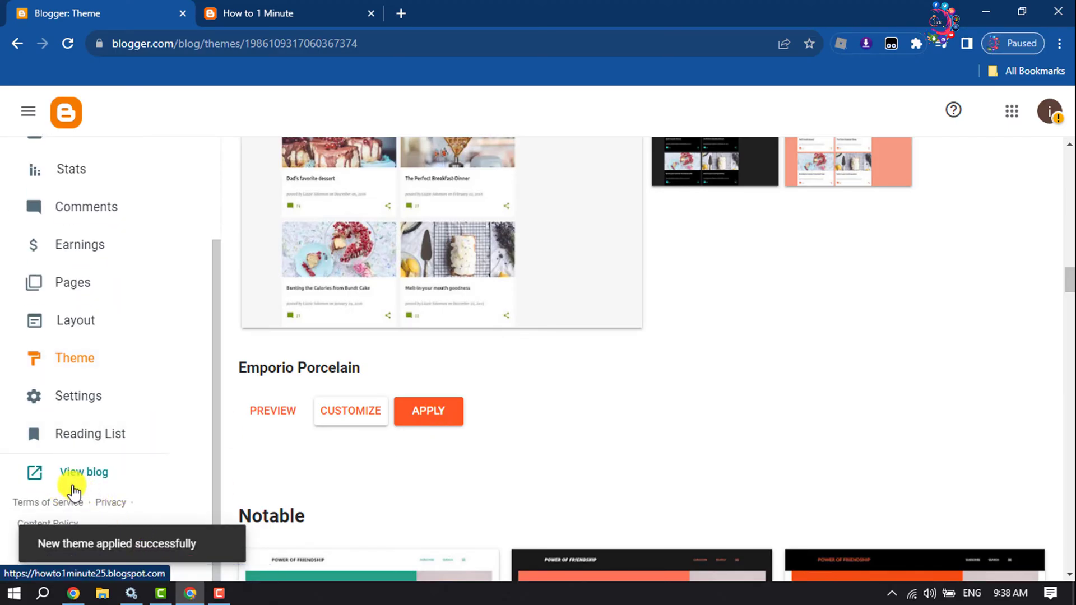
click(85, 473)
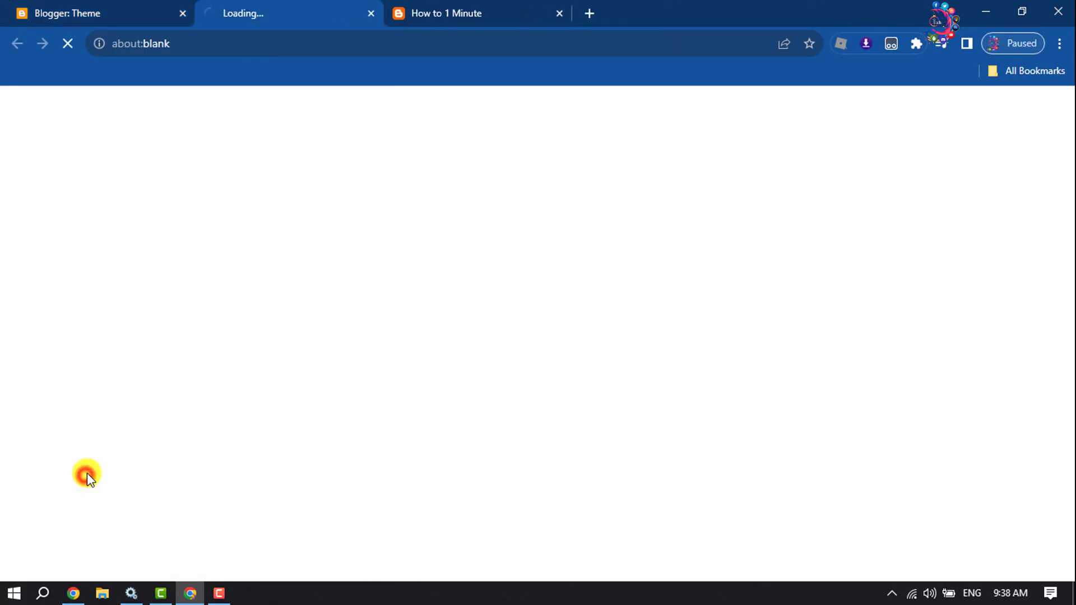
click(558, 13)
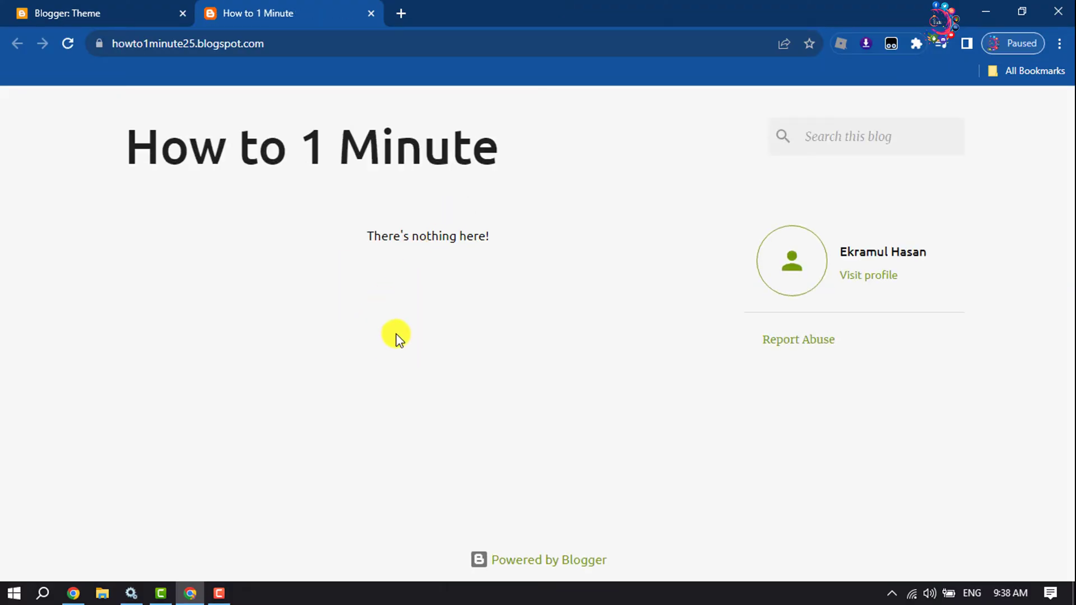
click(65, 9)
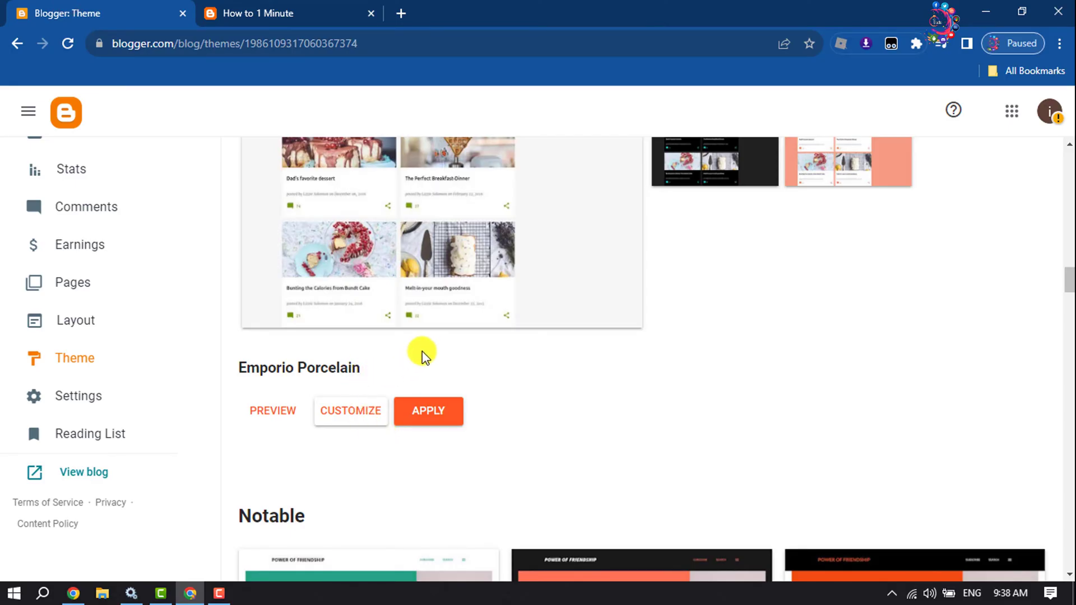
Customize the theme with the first Technology background image, a glowing blue wave.
click(359, 421)
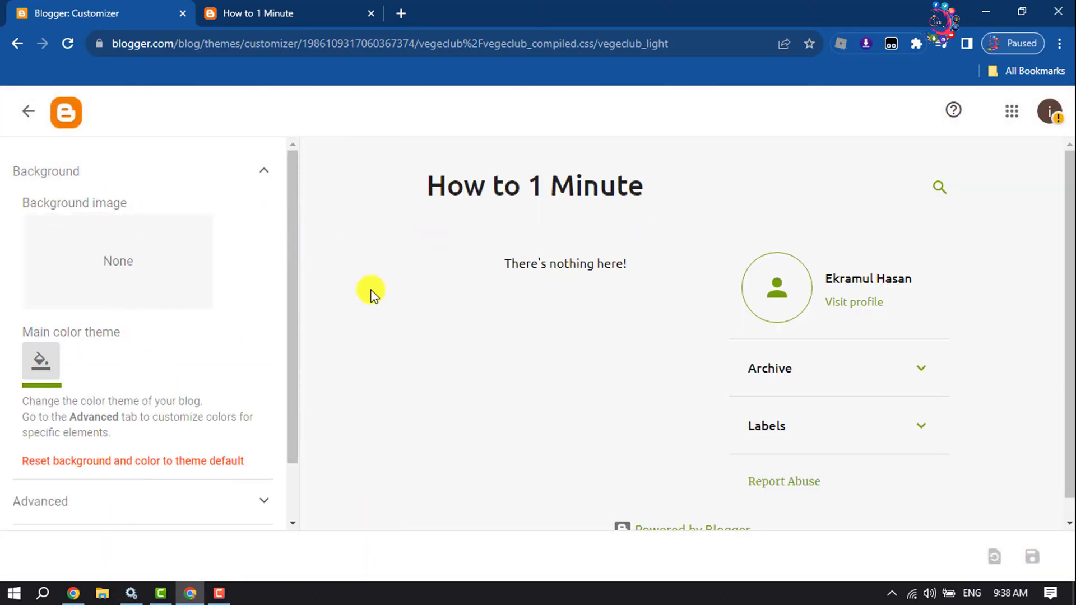
click(128, 273)
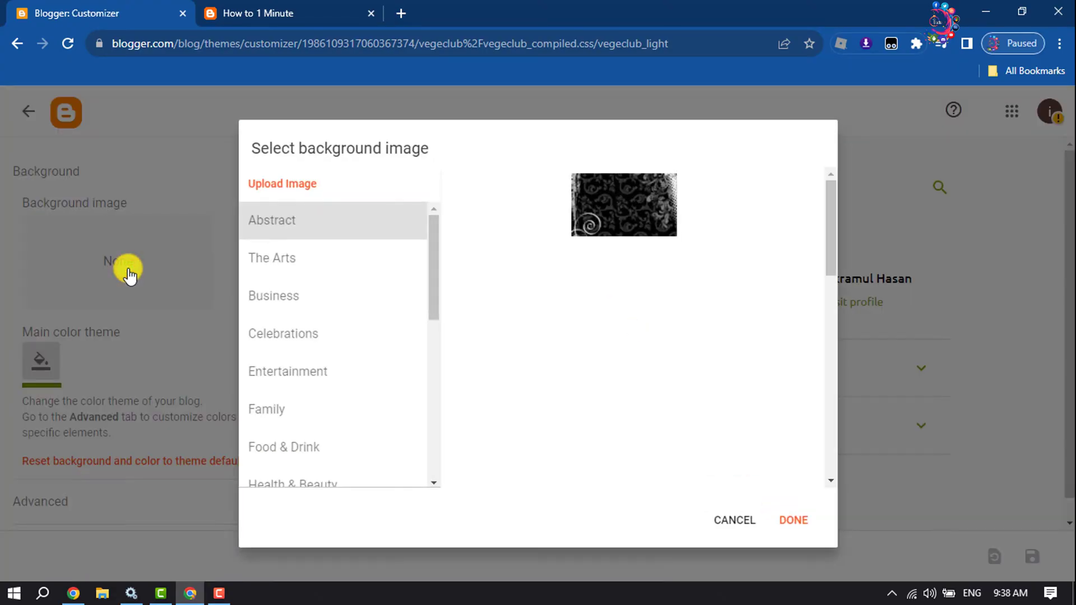
scroll(404, 439, down, 2)
scroll(336, 380, down, 2)
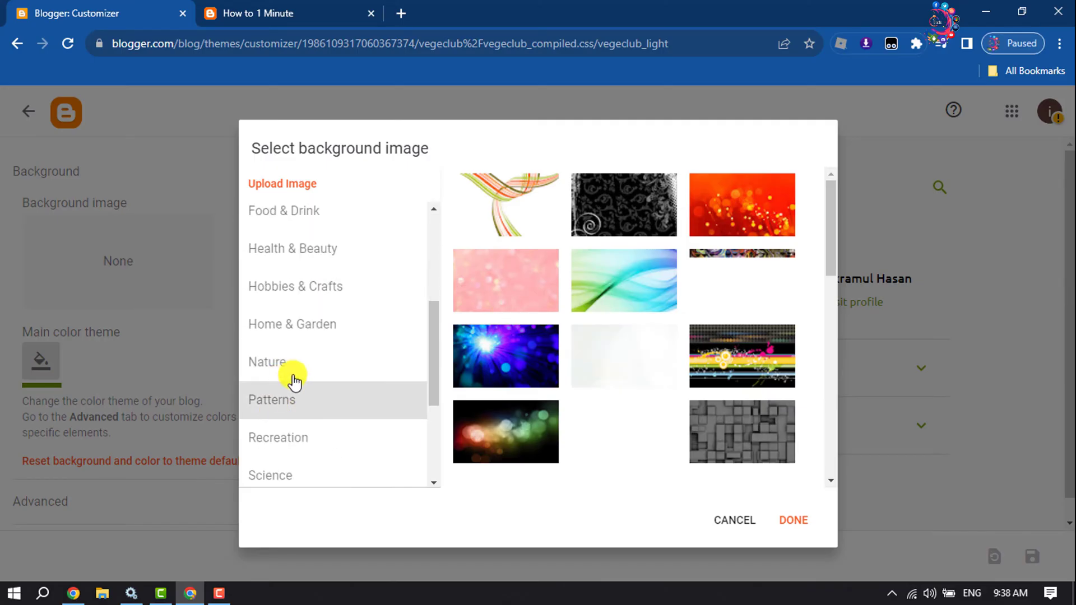
scroll(313, 413, up, 5)
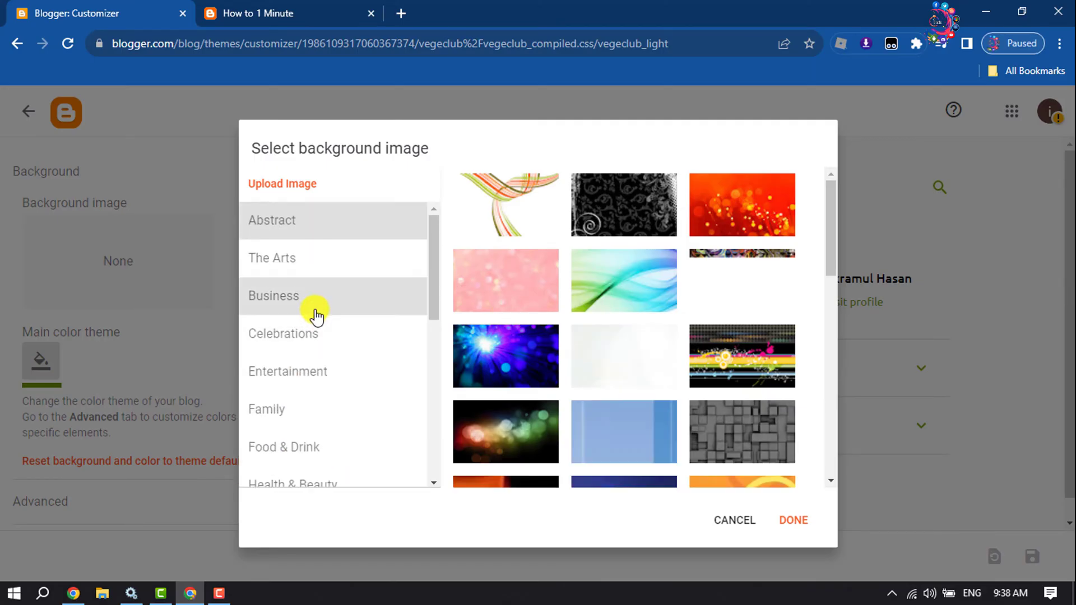
scroll(315, 314, down, 2)
scroll(312, 310, down, 2)
scroll(312, 322, down, 3)
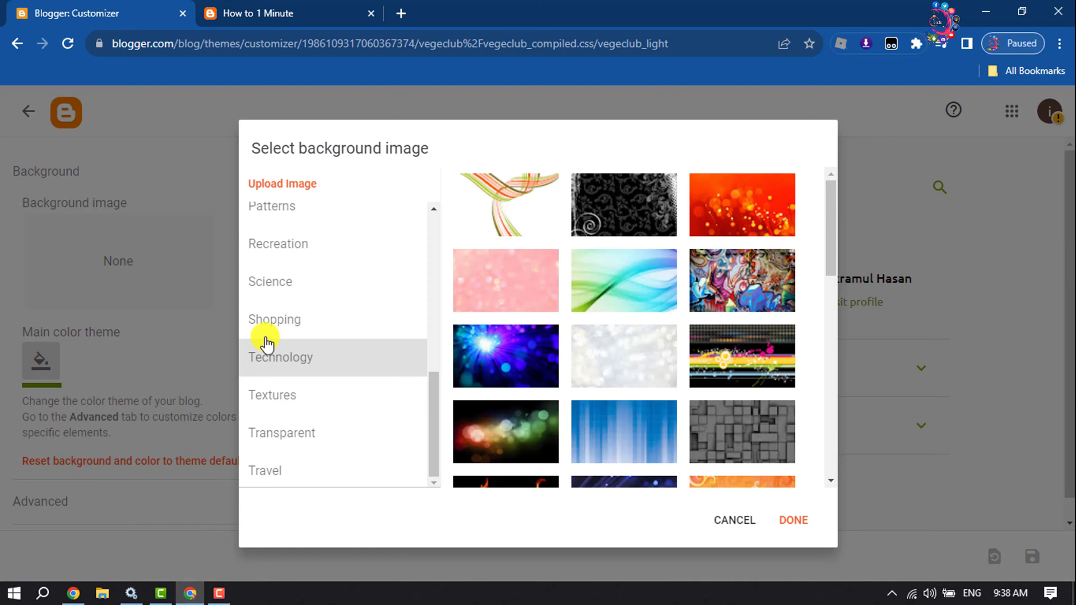
click(292, 360)
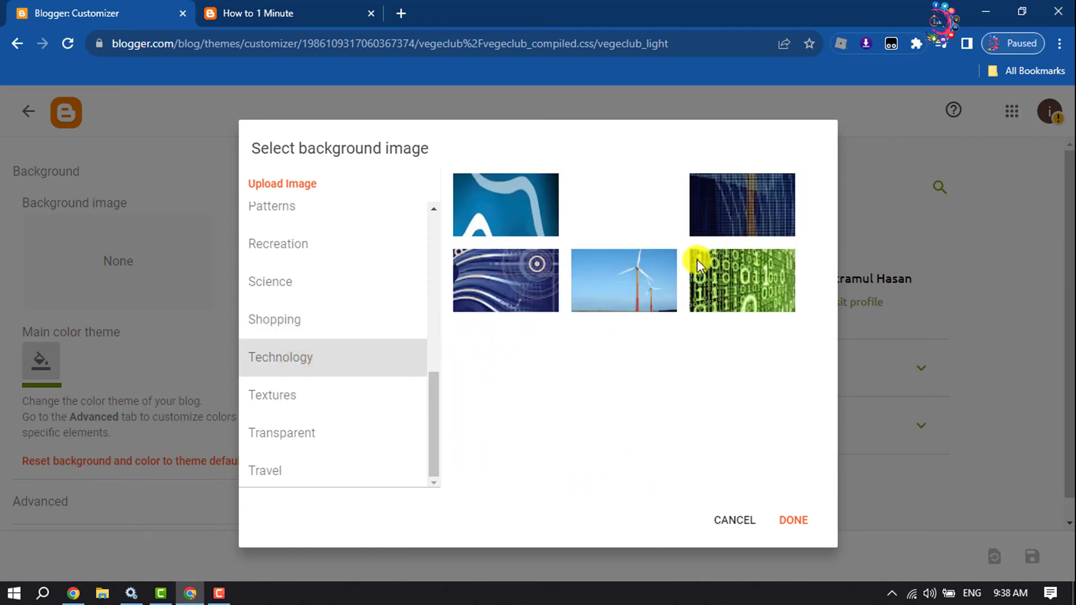
click(489, 191)
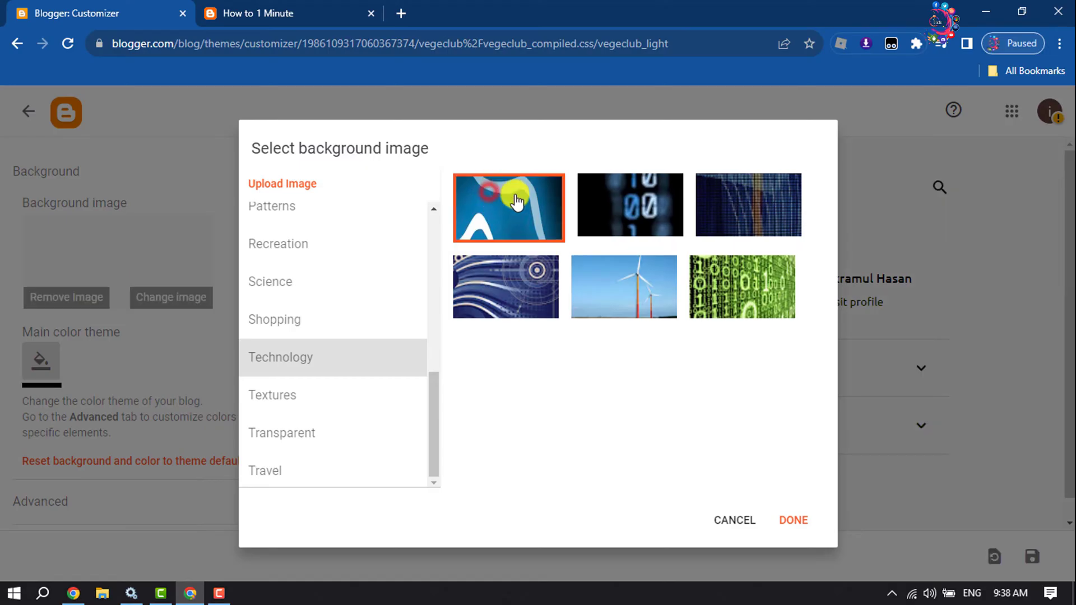
click(795, 521)
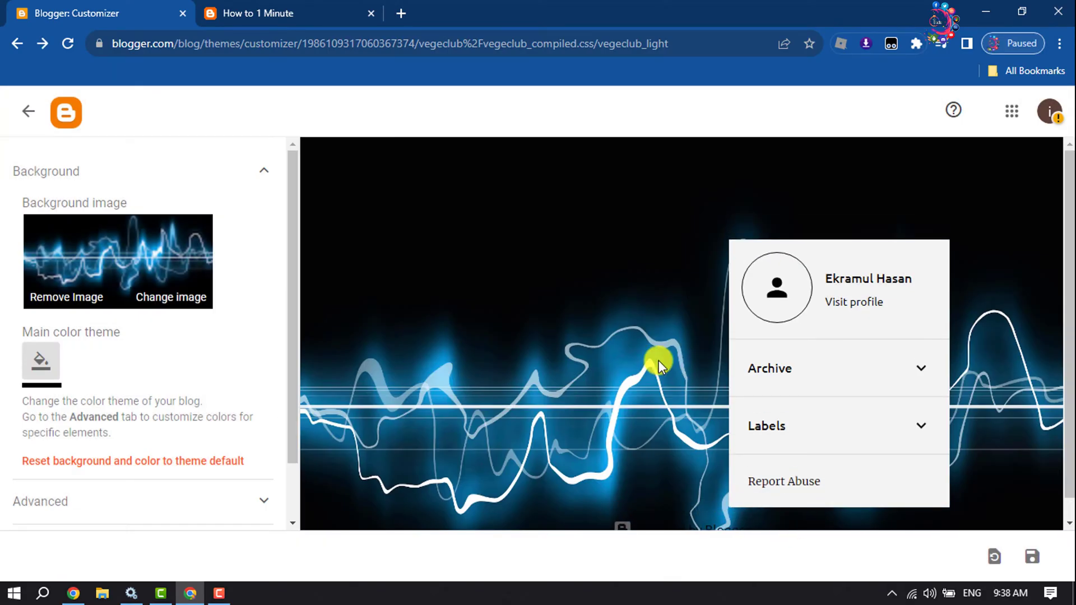
Glance at the Main color theme choices, then expand the Advanced settings.
click(45, 359)
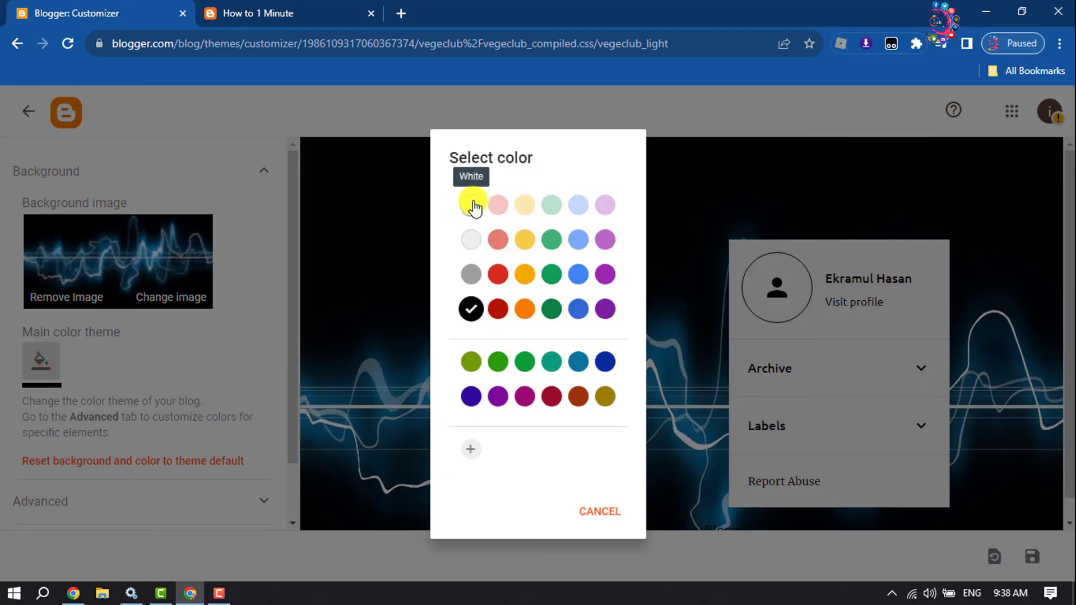
click(164, 342)
scroll(161, 340, down, 3)
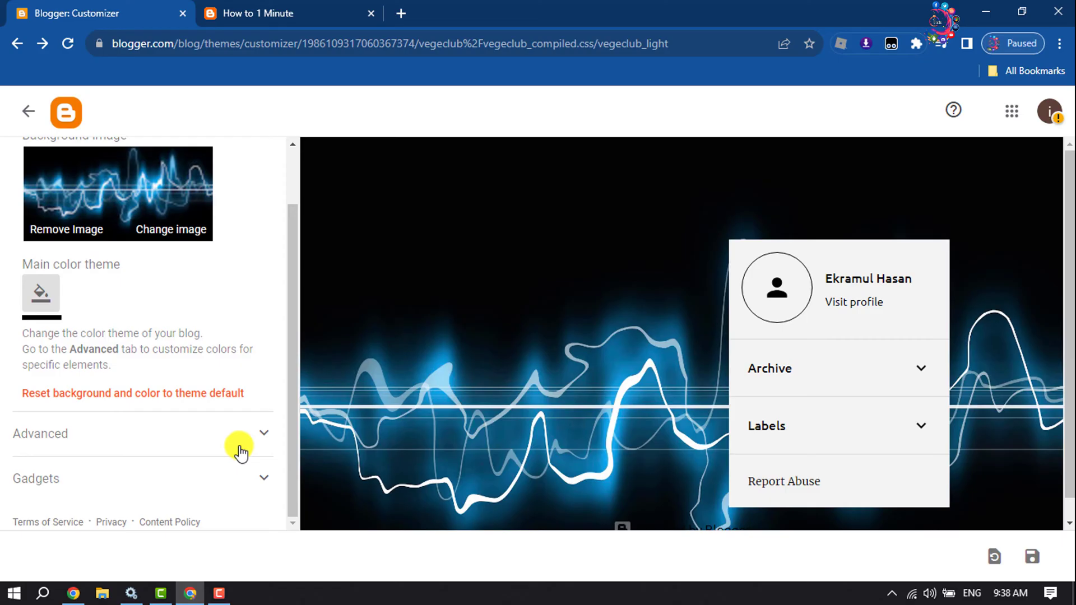
click(255, 436)
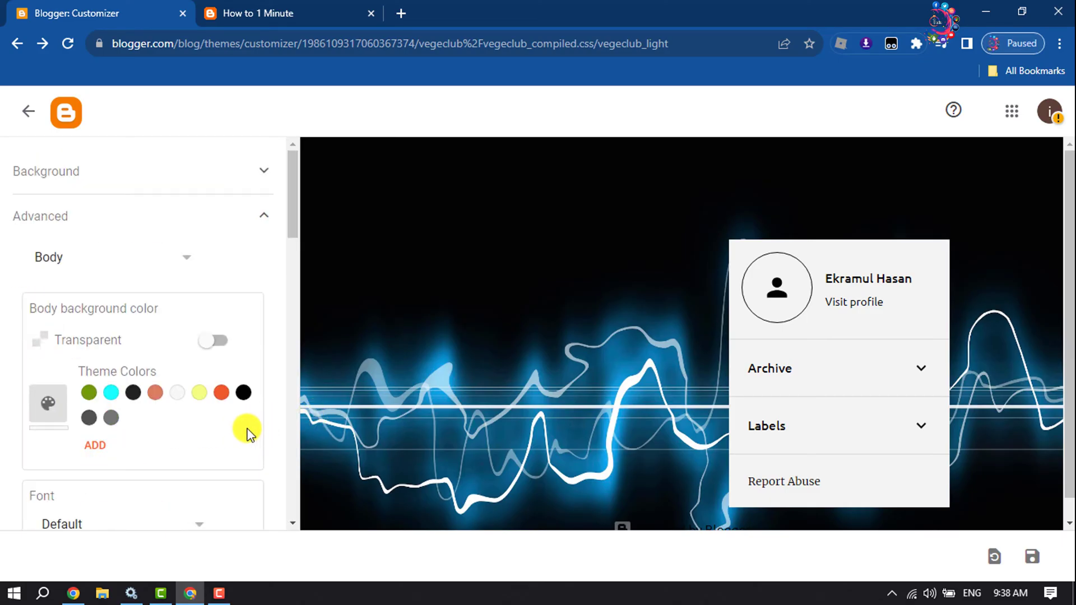
Select Posts in the Advanced element list and toggle Transparent background on and off.
click(190, 262)
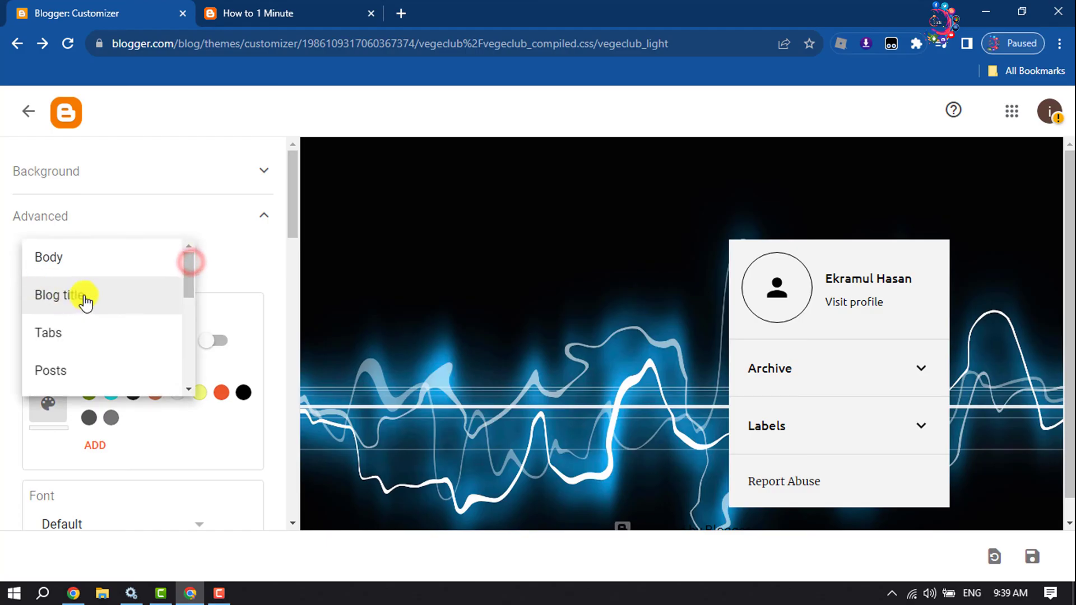
scroll(124, 299, down, 1)
scroll(127, 299, down, 1)
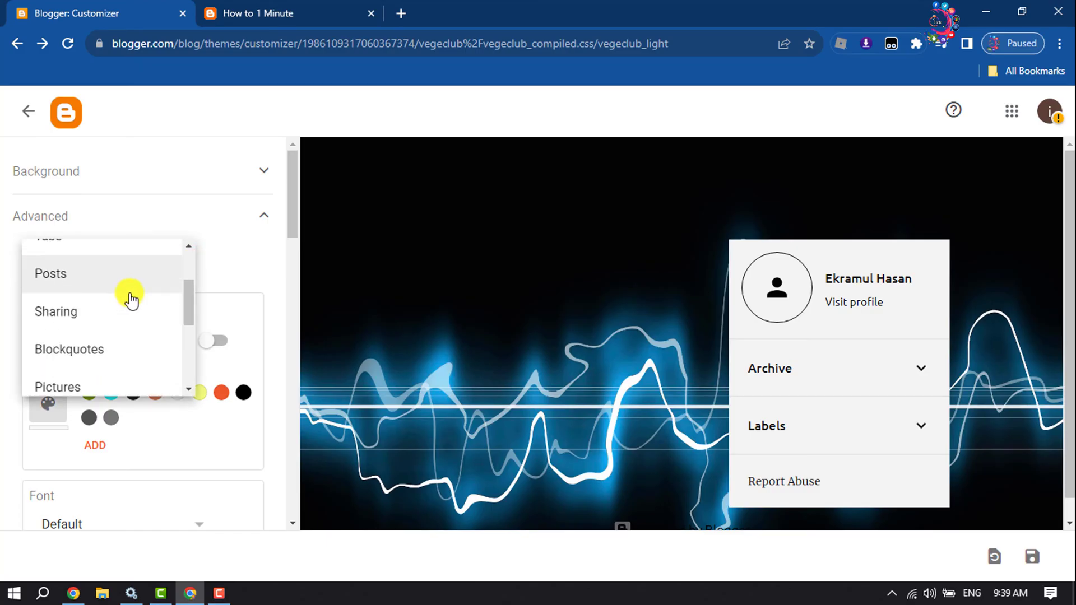
scroll(112, 314, down, 1)
scroll(115, 308, down, 3)
click(218, 263)
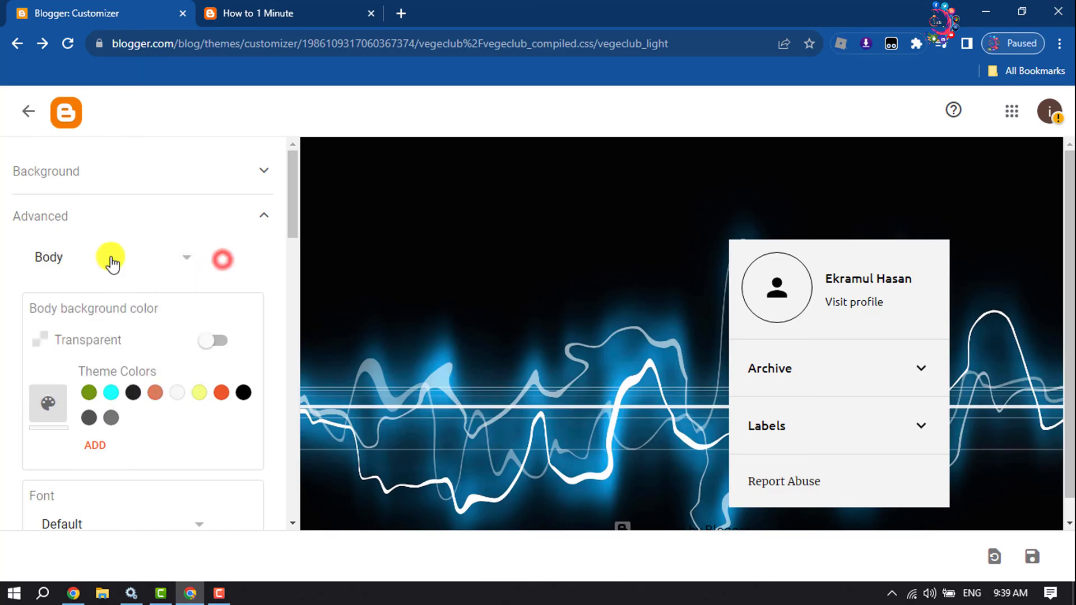
click(156, 263)
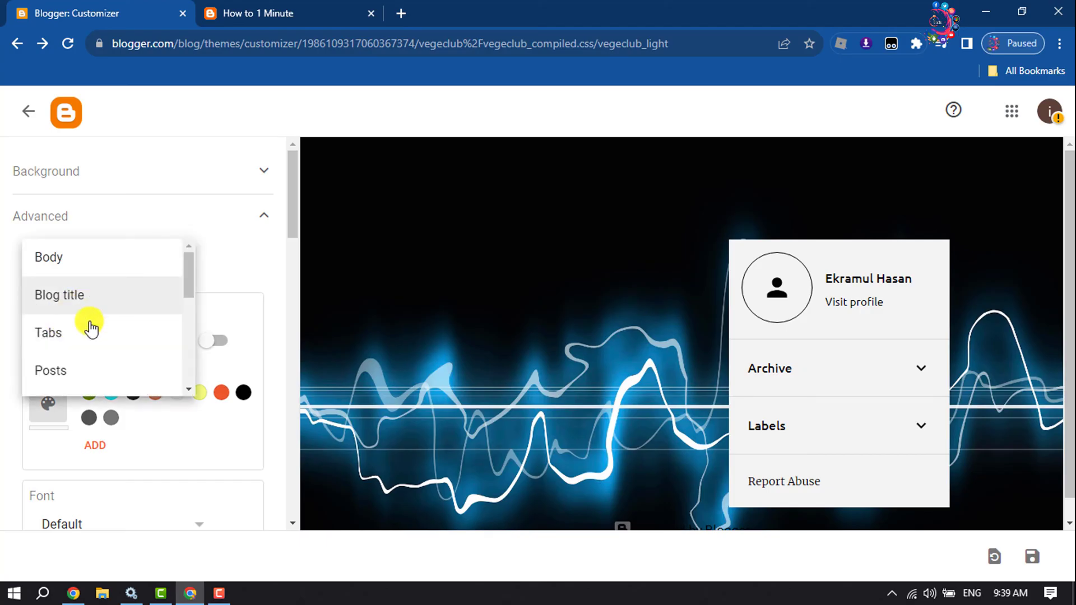
click(64, 372)
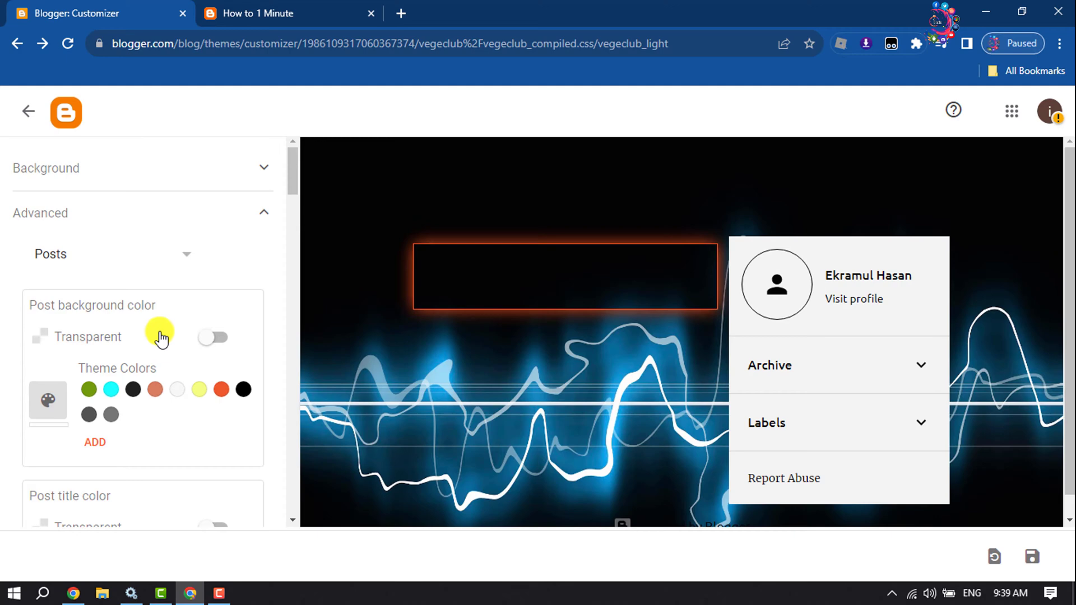
click(213, 339)
click(212, 340)
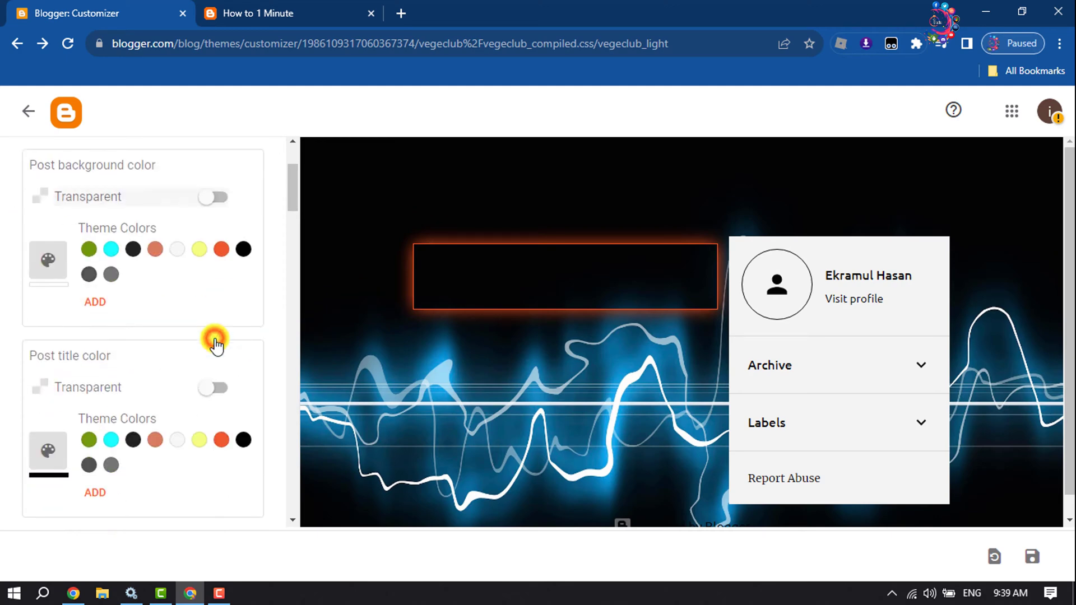
Try to leave the customizer, triggering the unsaved-changes warning.
scroll(188, 364, down, 8)
scroll(121, 343, down, 4)
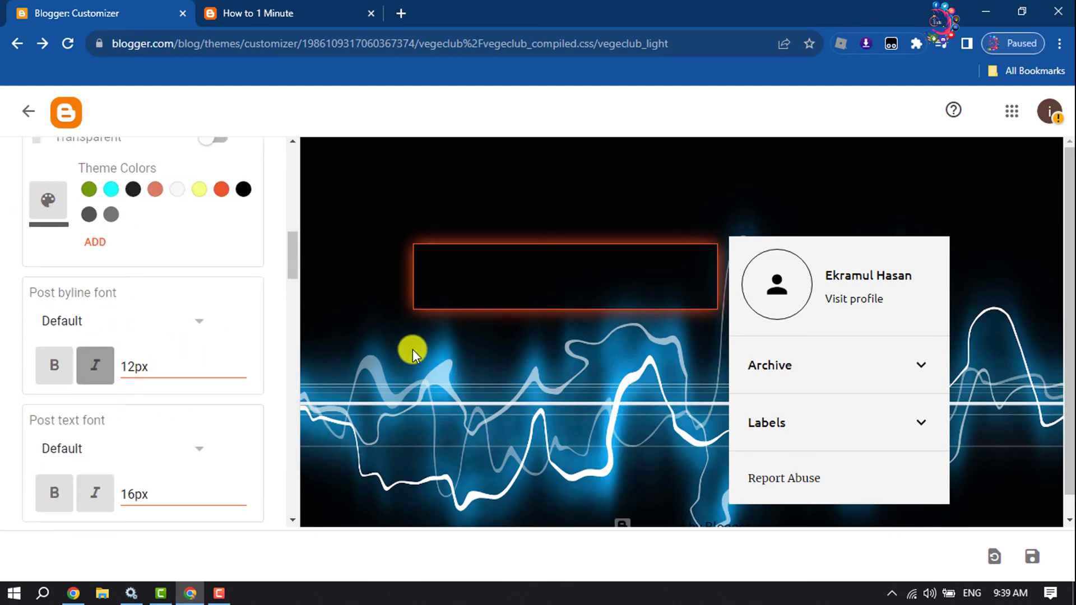
scroll(58, 420, down, 5)
click(211, 427)
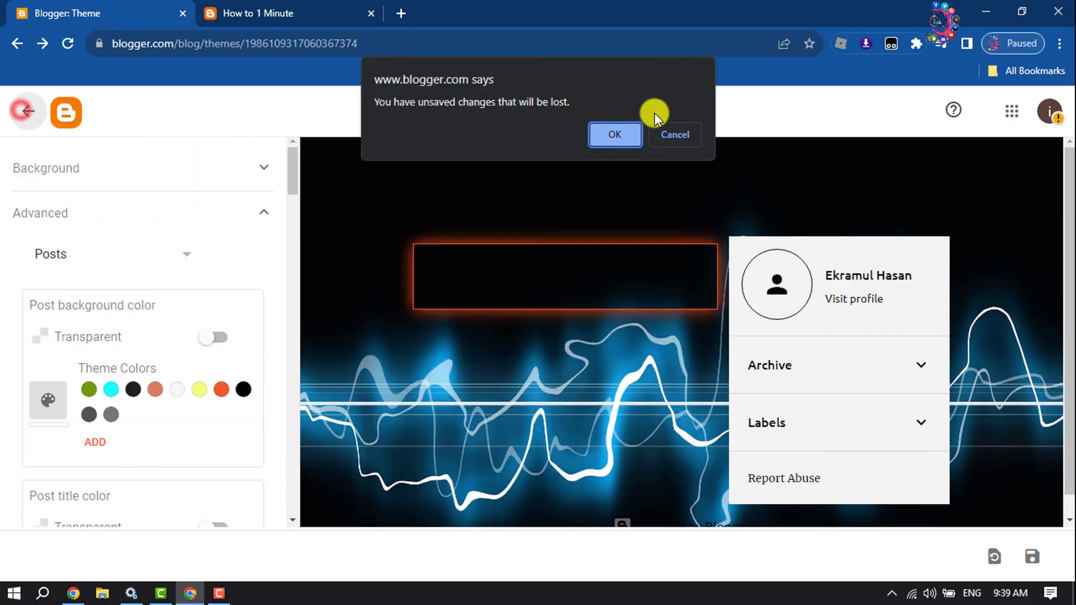
Cancel the leave prompt, save the theme customizations, and return to the Theme page.
click(673, 144)
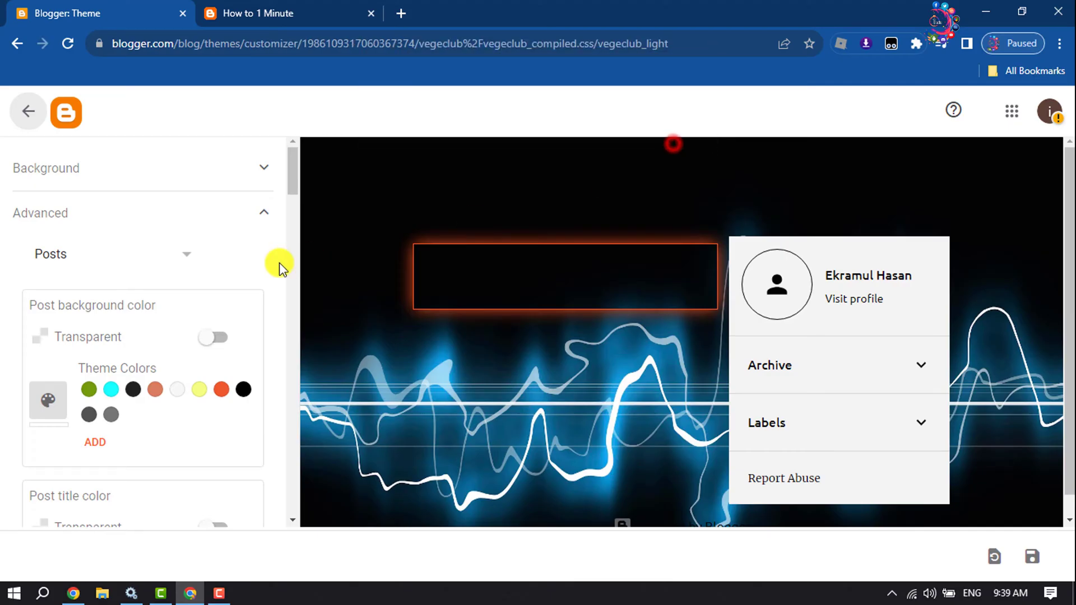
click(1034, 557)
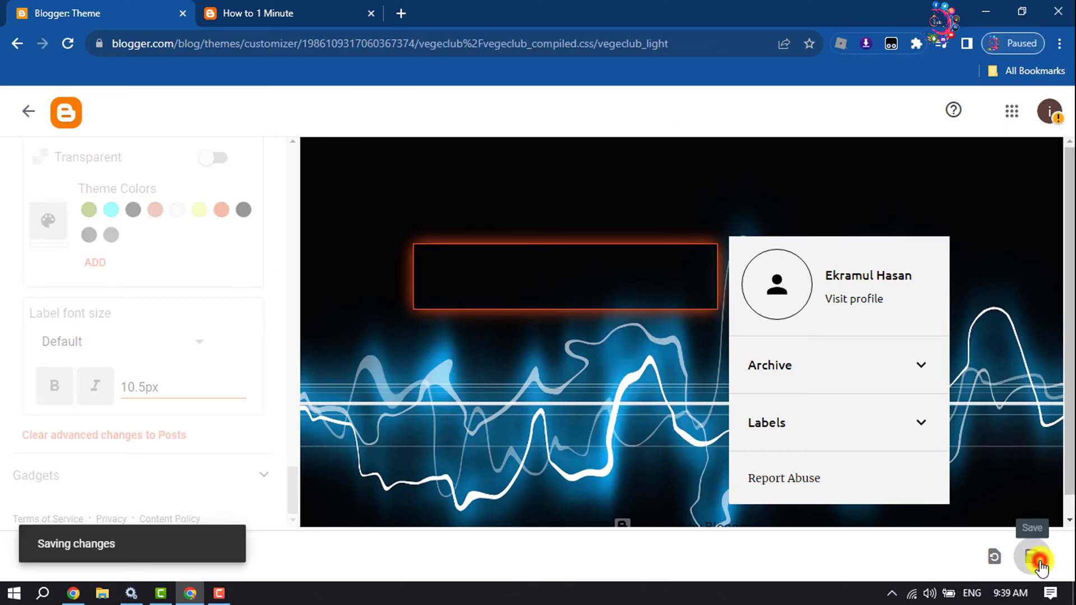
click(31, 112)
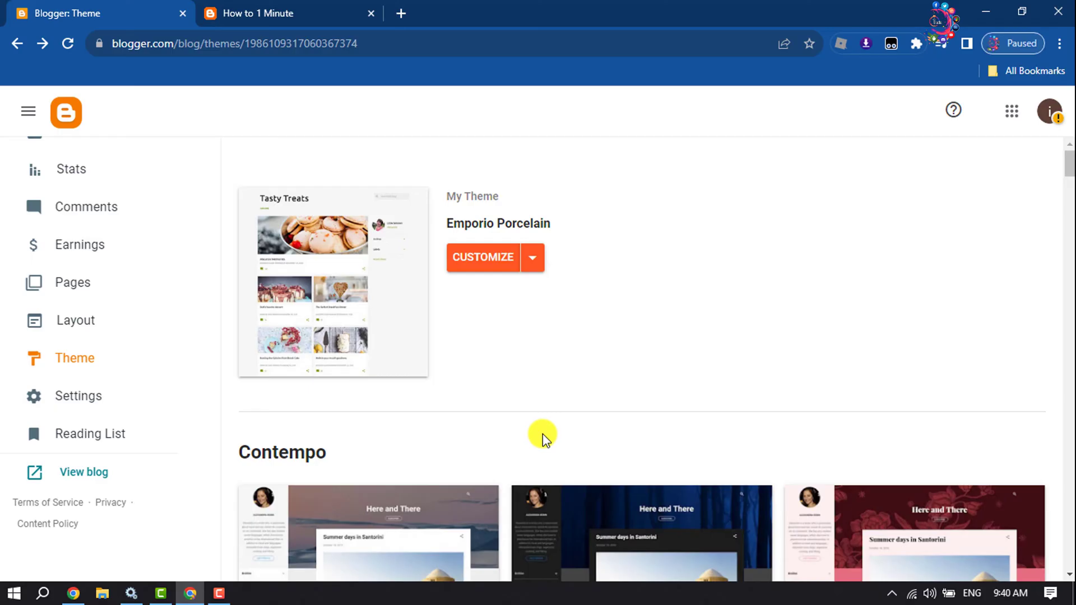
Open Layout and browse the Header gadget's Configure Header settings.
click(84, 333)
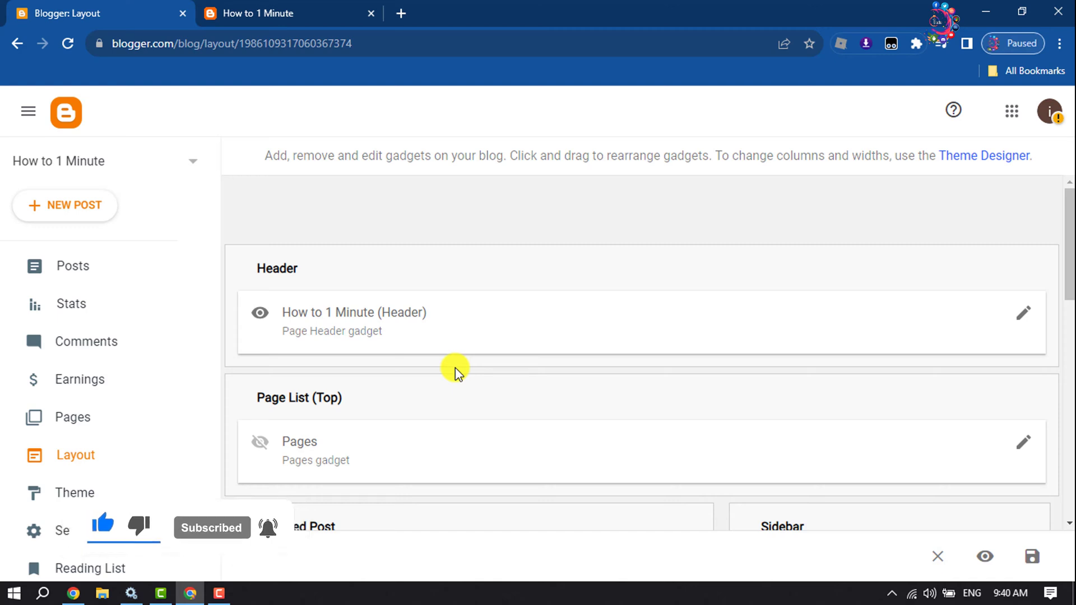
scroll(455, 367, down, 1)
click(1021, 239)
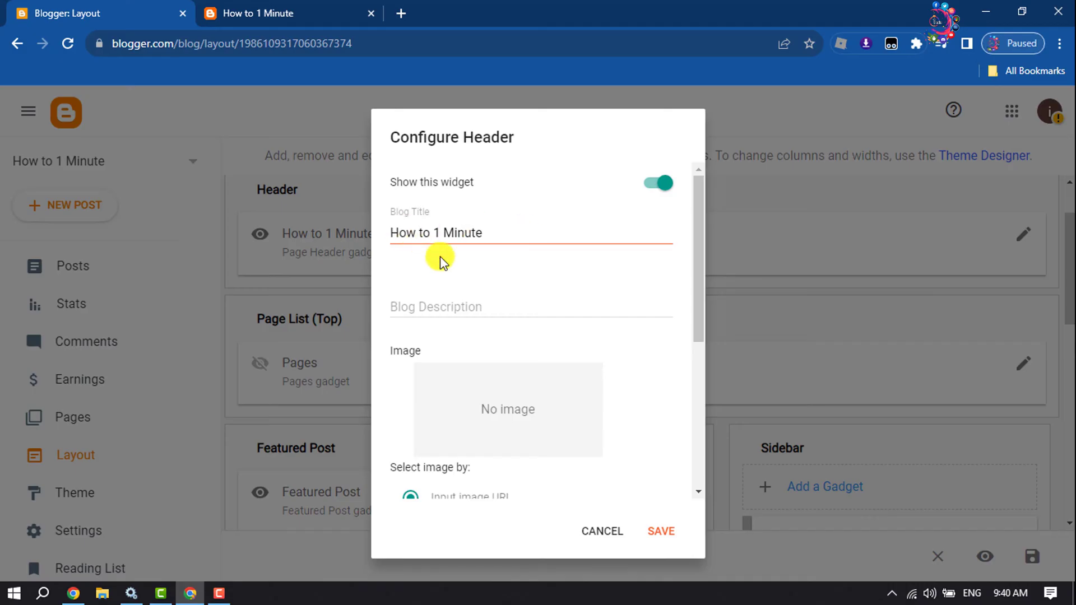
click(493, 308)
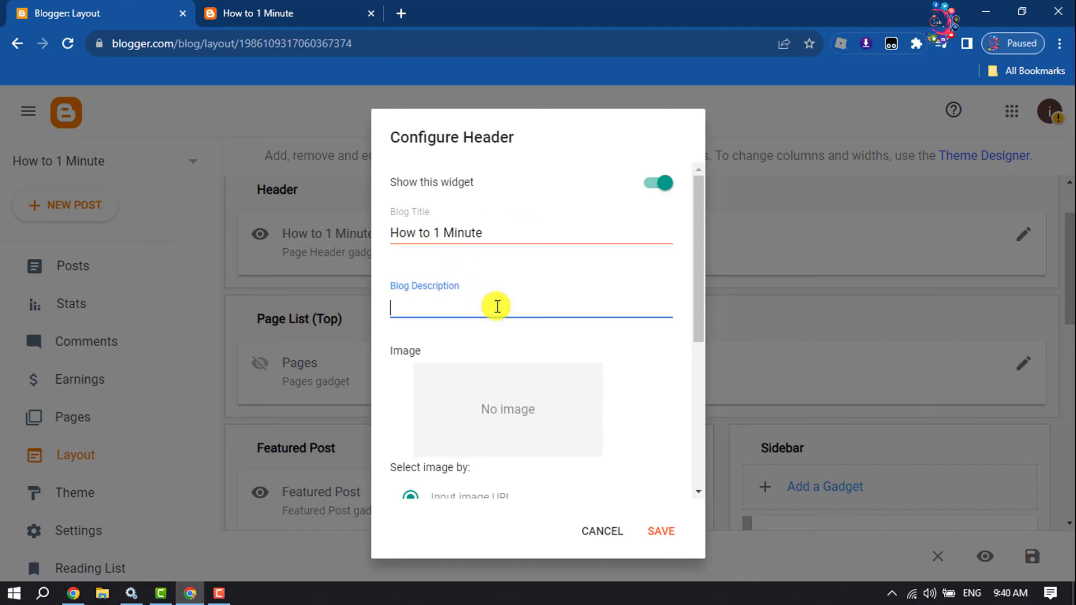
scroll(496, 307, down, 3)
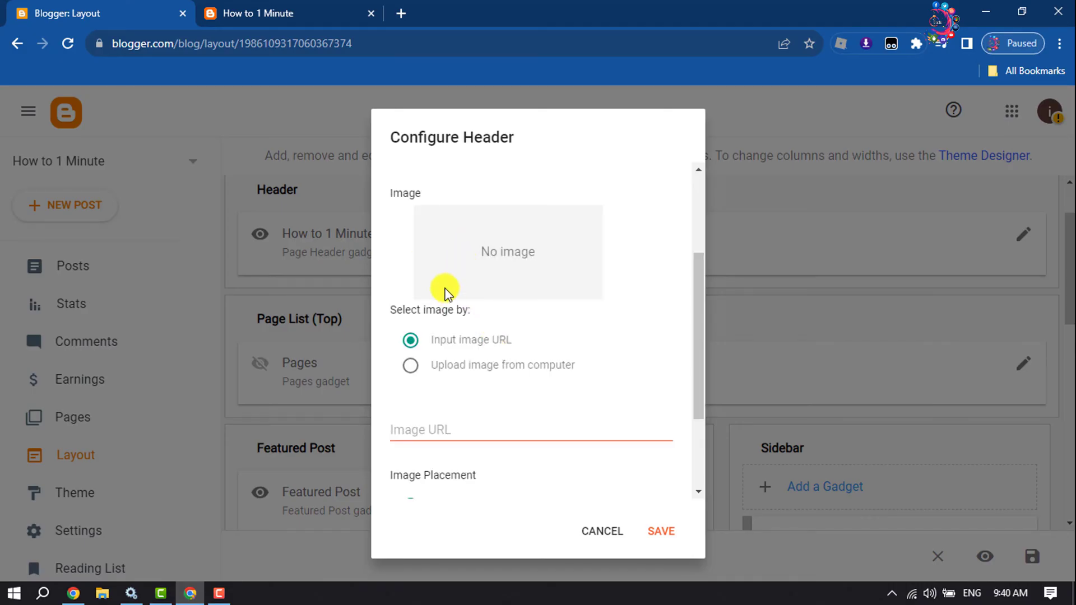
scroll(476, 254, down, 2)
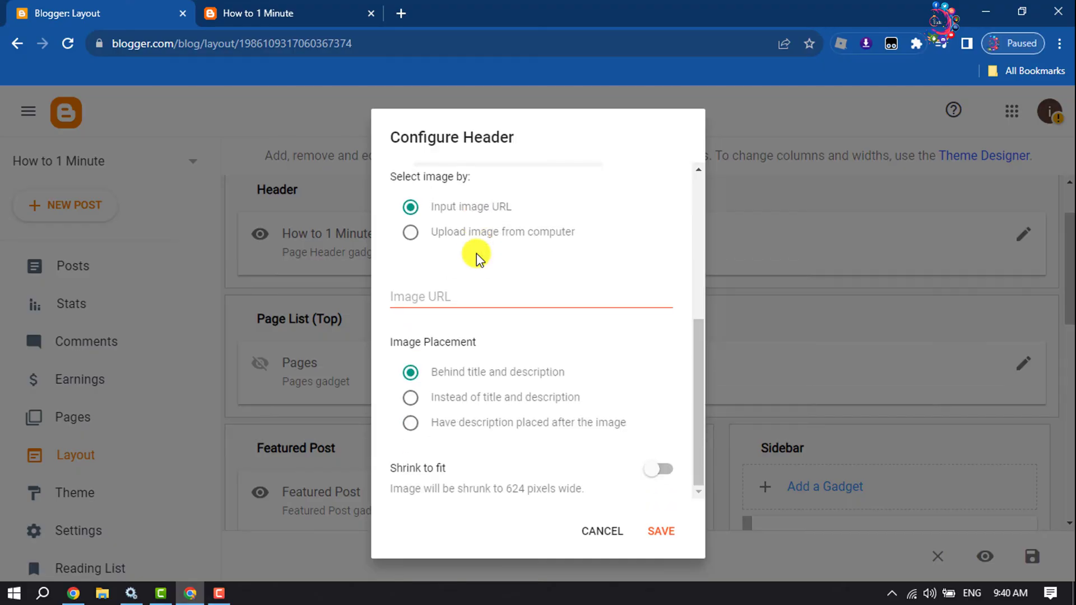
scroll(477, 253, up, 5)
Close the header settings and scroll down to the Sidebar section of the Layout page.
click(611, 530)
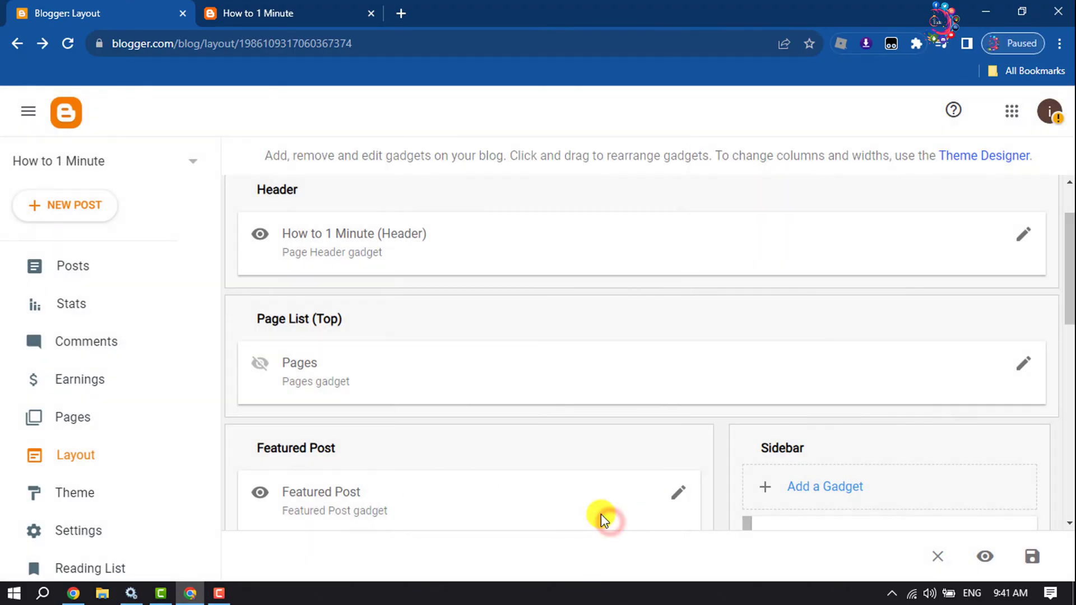
scroll(377, 451, down, 2)
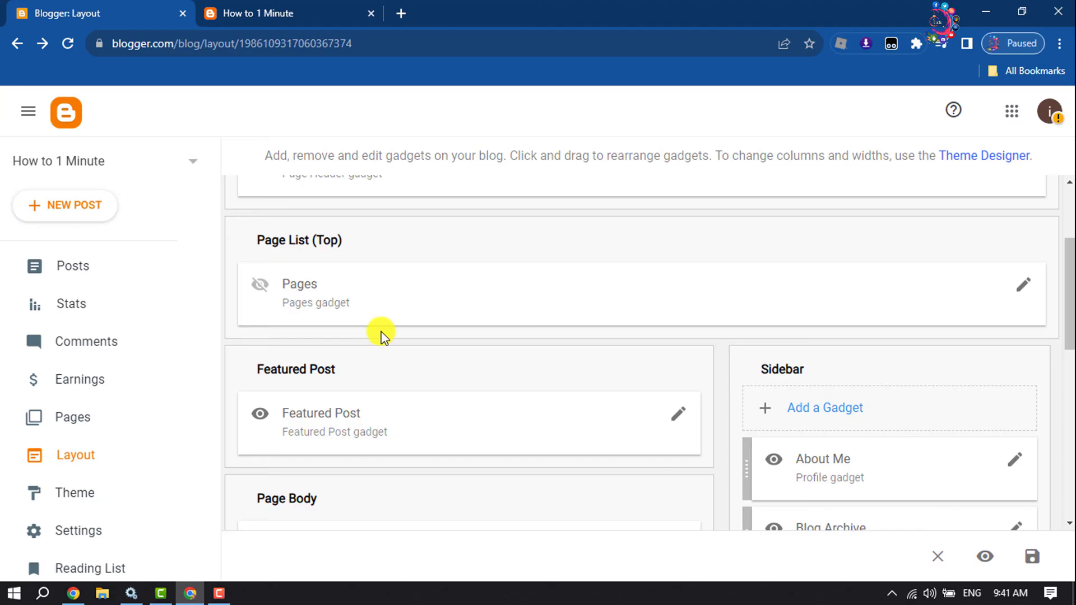
scroll(375, 328, down, 2)
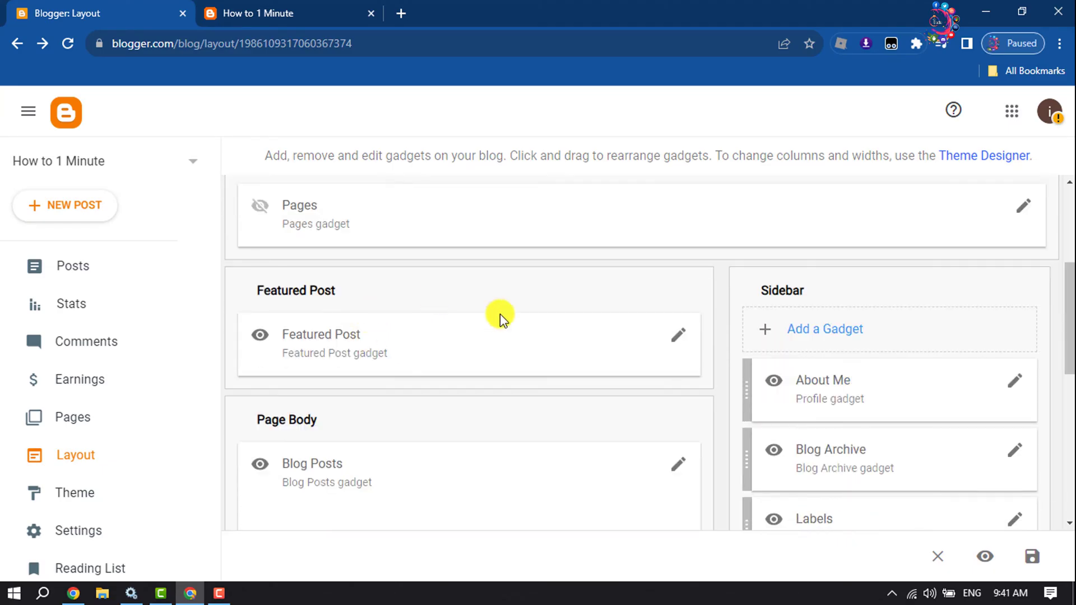
scroll(684, 380, down, 2)
scroll(847, 492, down, 2)
scroll(847, 492, up, 4)
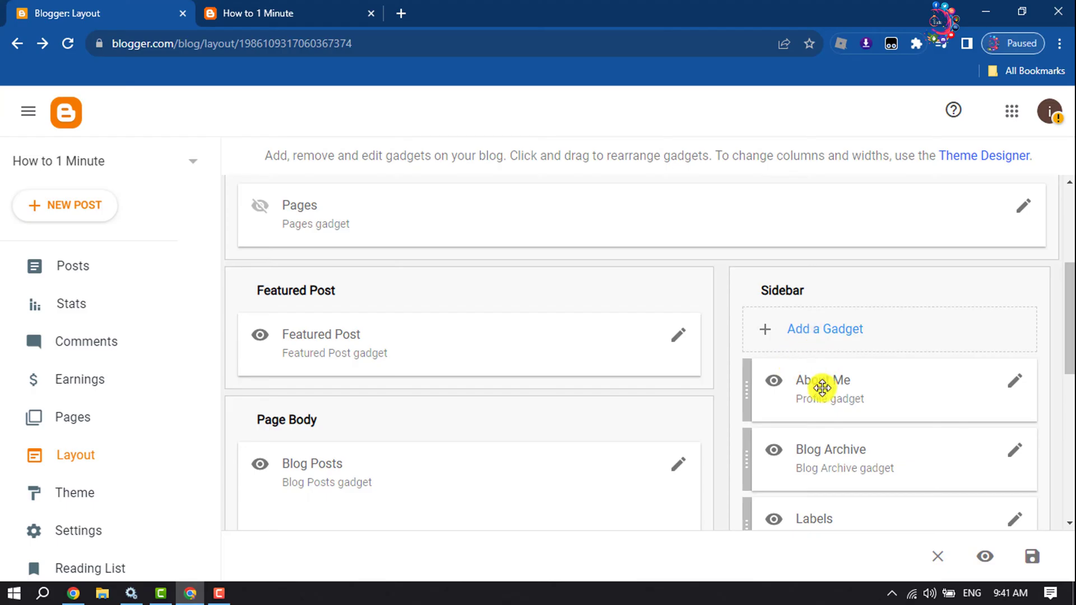
Pick the Text gadget from the Sidebar's gadget list.
click(834, 335)
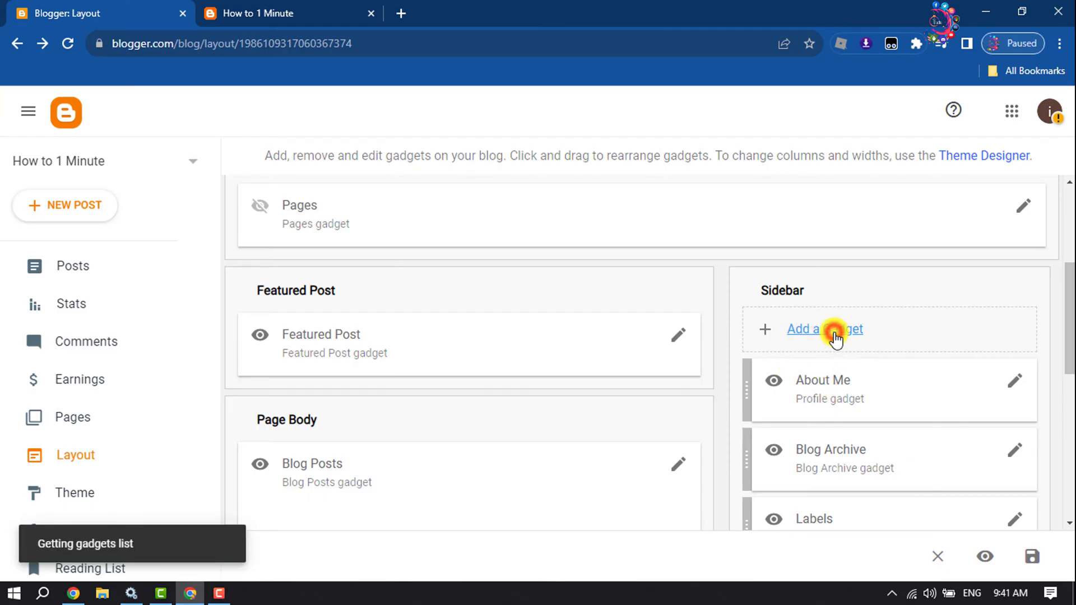
scroll(508, 323, down, 2)
scroll(502, 353, down, 2)
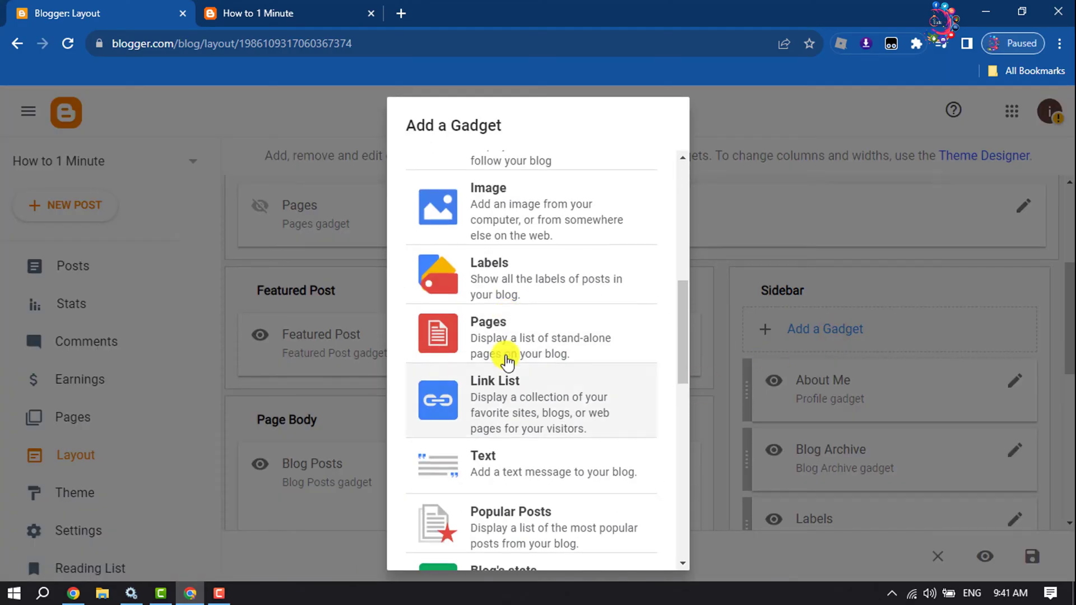
scroll(507, 356, down, 3)
click(521, 226)
Give the Text gadget the title 'Test' and content 'Test', and save it.
click(464, 312)
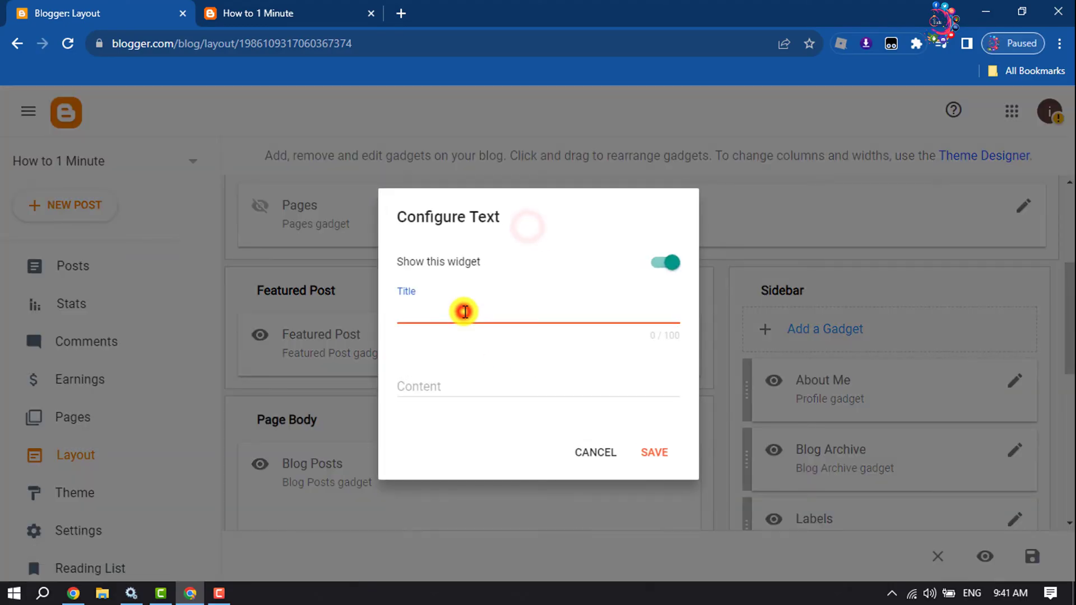
text(Test)
click(448, 384)
text(Tes)
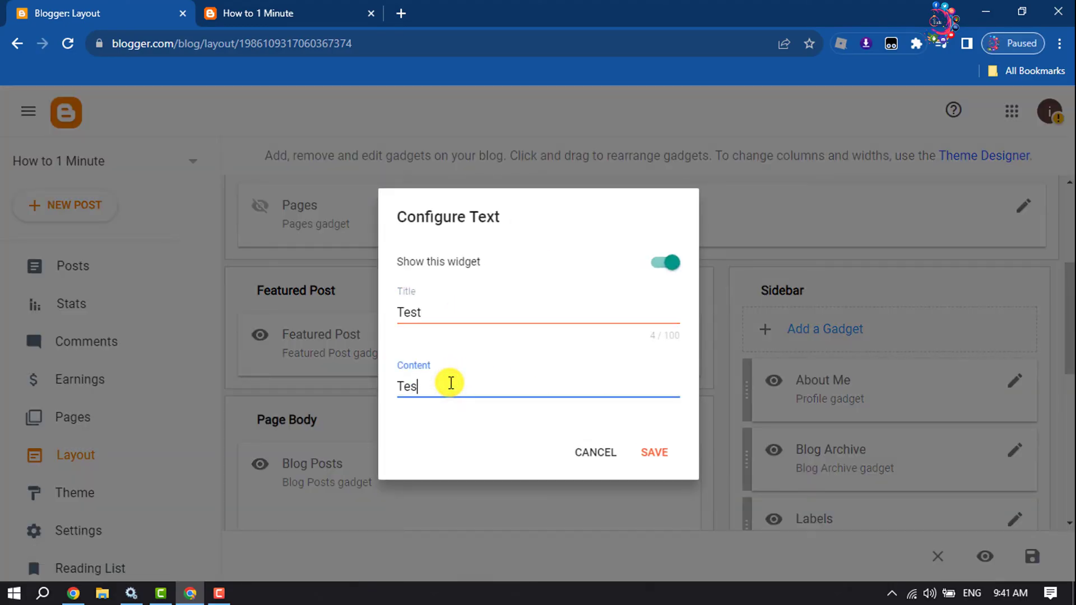
text(t)
click(667, 470)
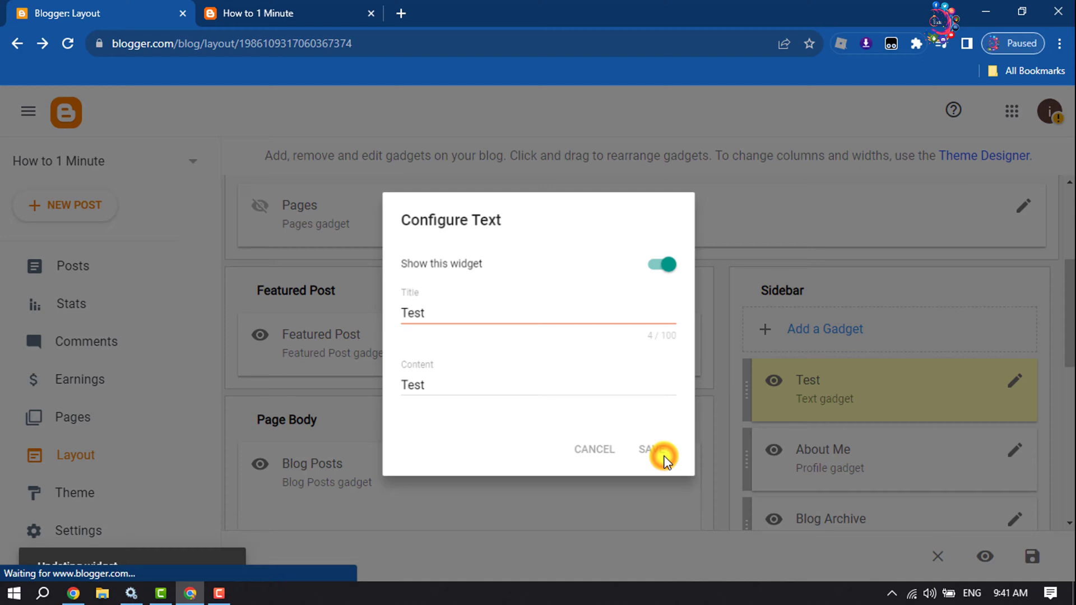
scroll(836, 386, down, 2)
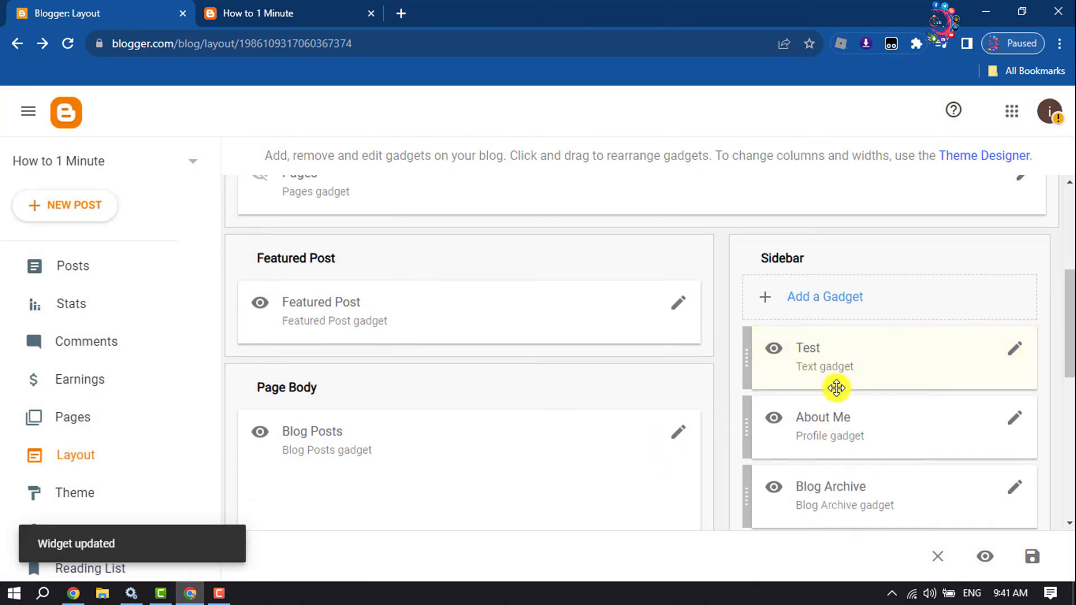
Save the Layout page changes, then go from the Pages list to the empty Posts list.
scroll(832, 387, down, 5)
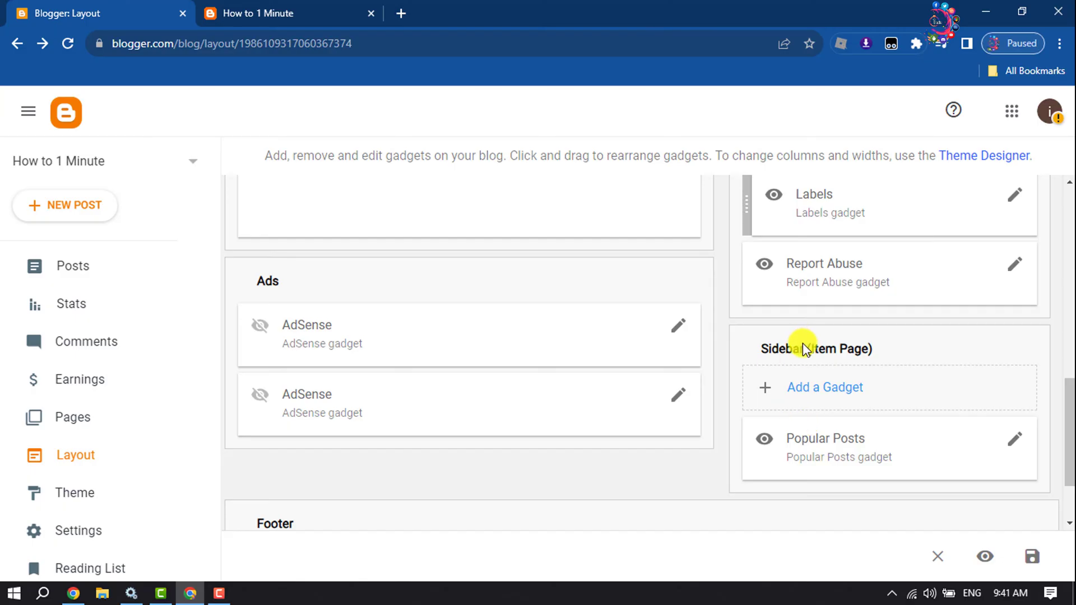
scroll(939, 447, down, 2)
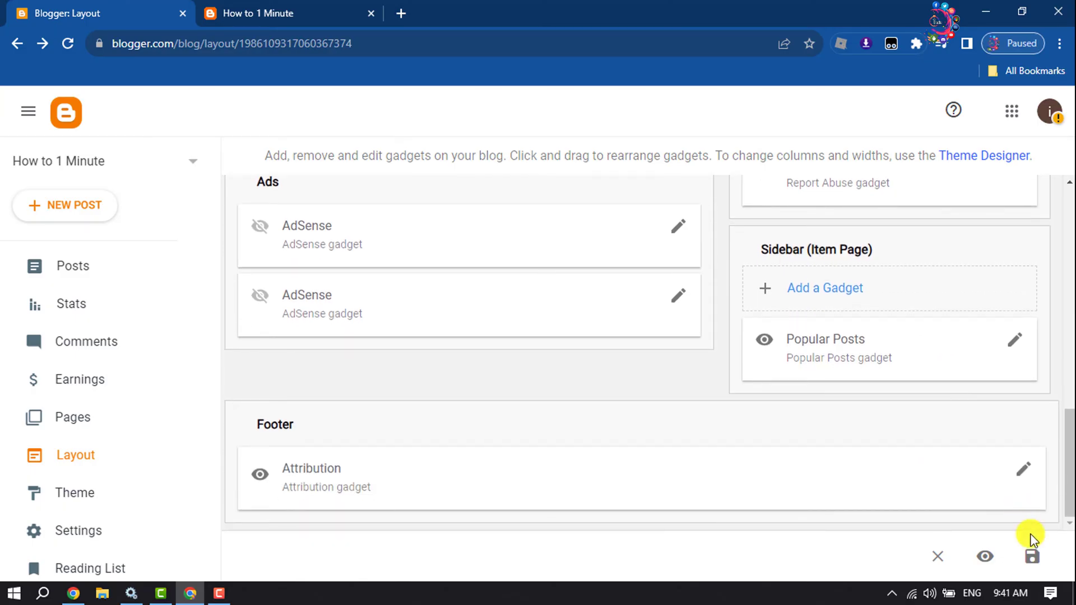
click(1033, 557)
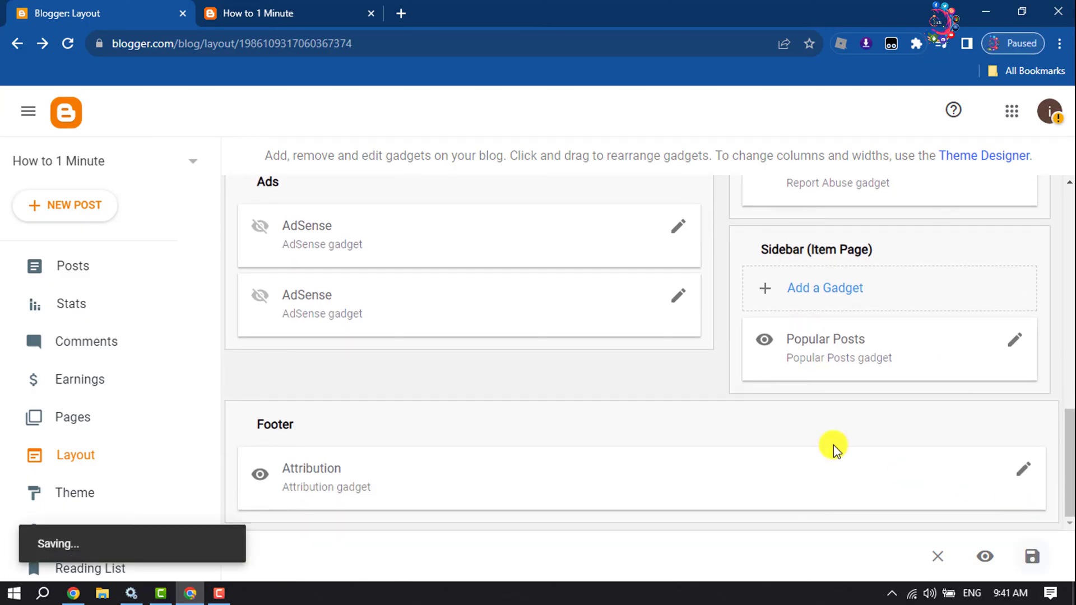
click(84, 415)
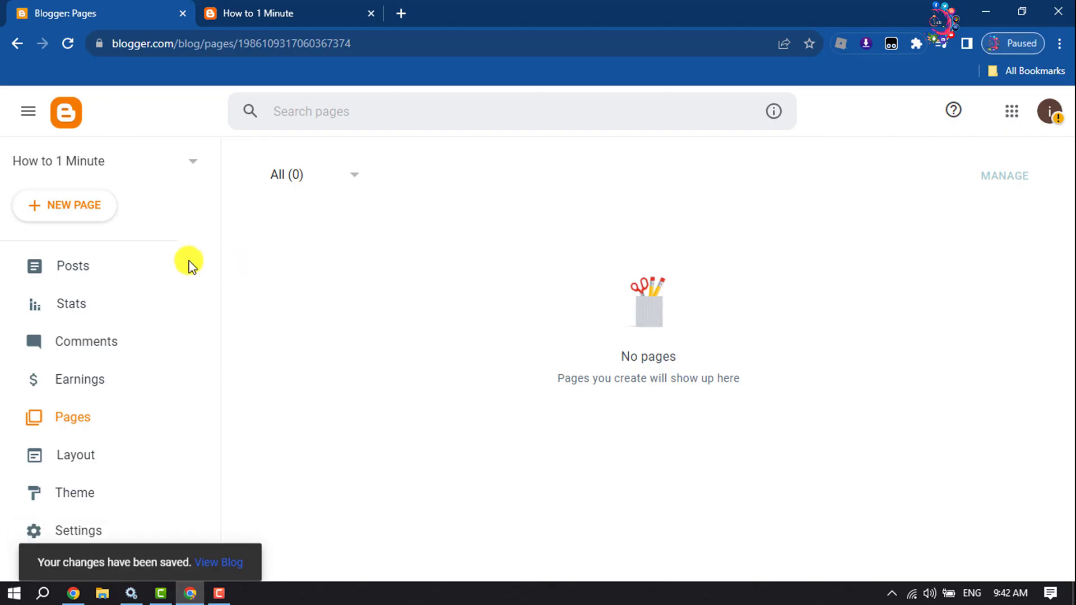
click(60, 267)
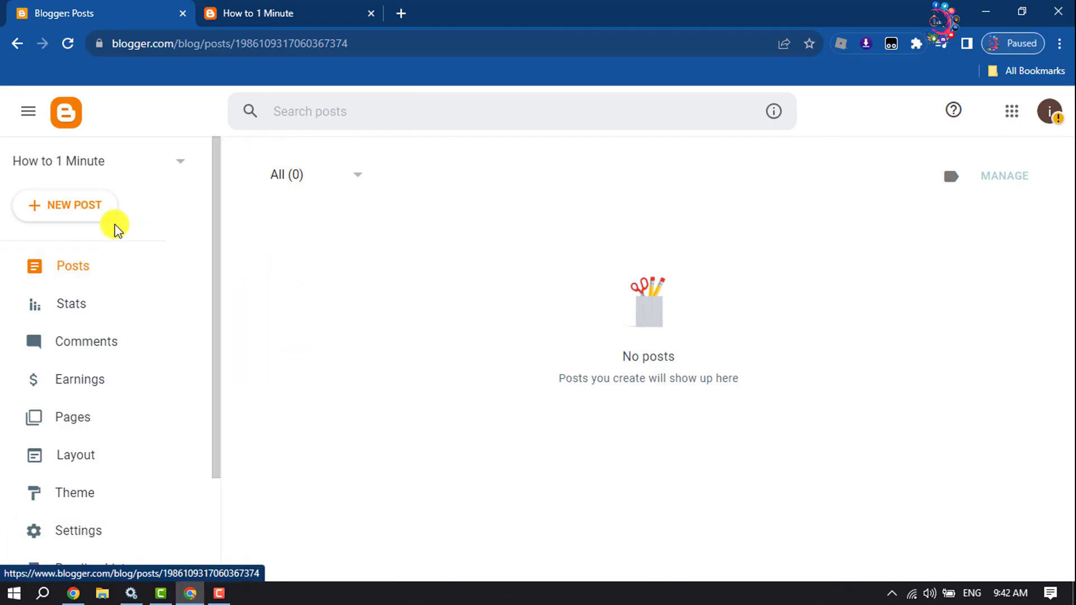
Start a new post, paste 'How to 1 minute' into the body and select it.
click(78, 206)
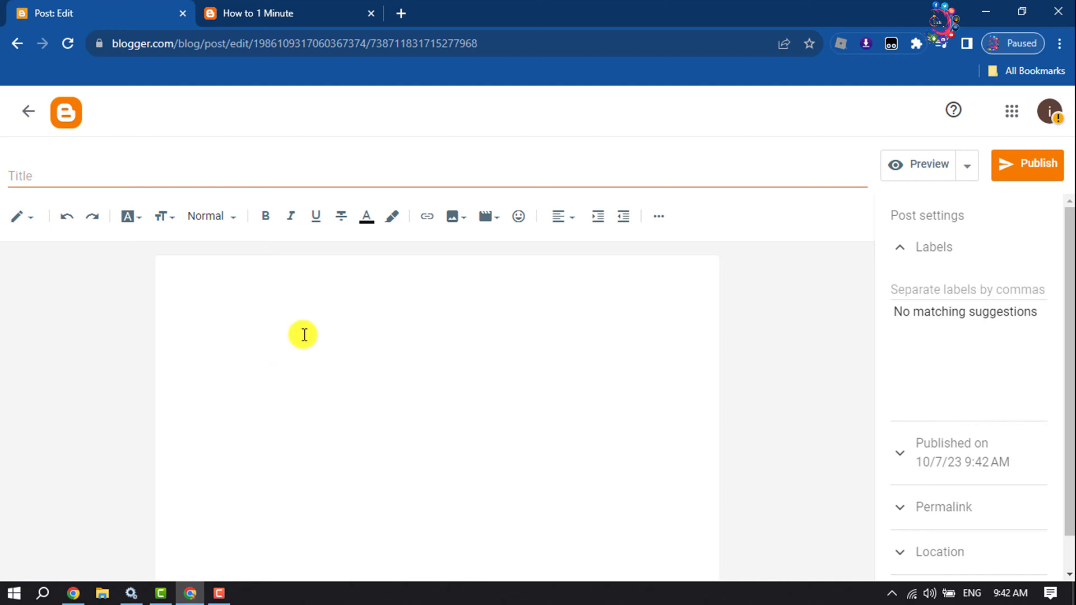
click(332, 316)
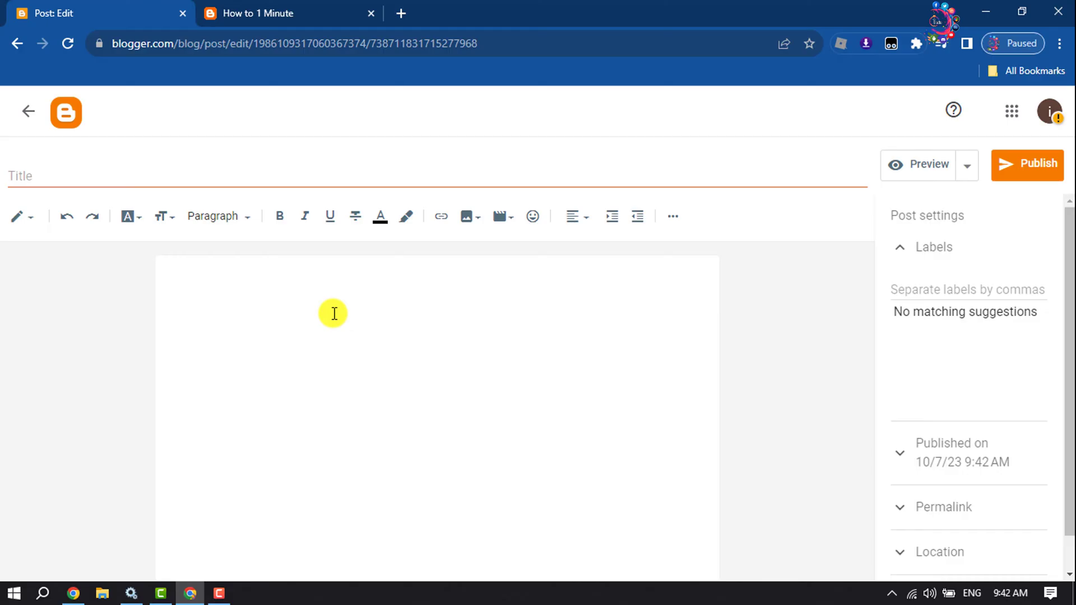
text(How to 1 minute)
drag(281, 276, 150, 270)
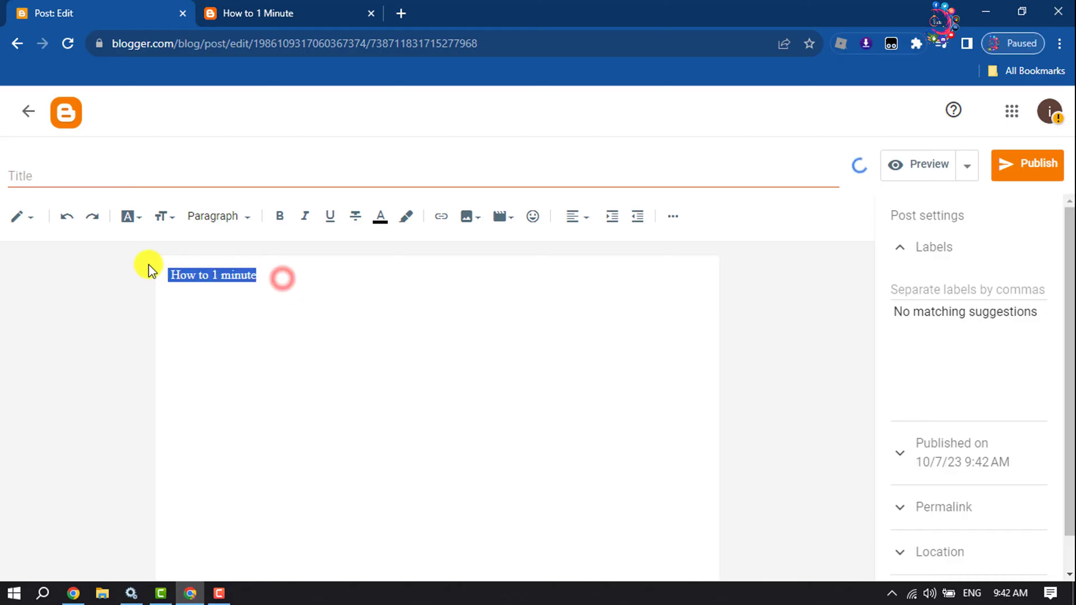
Make the heading bold, italic, underlined, centred and red.
click(279, 215)
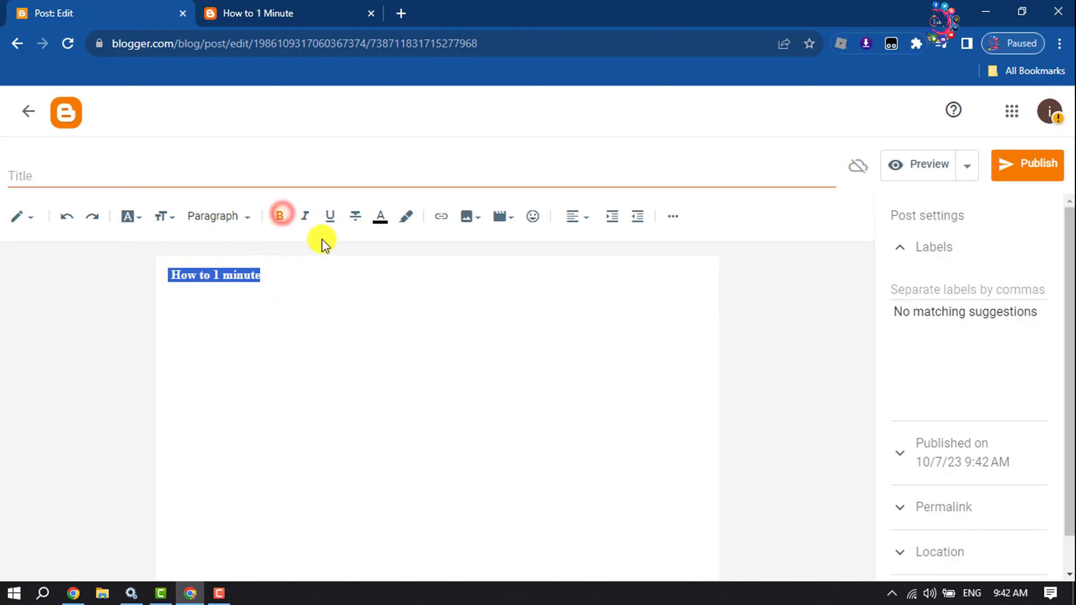
click(304, 220)
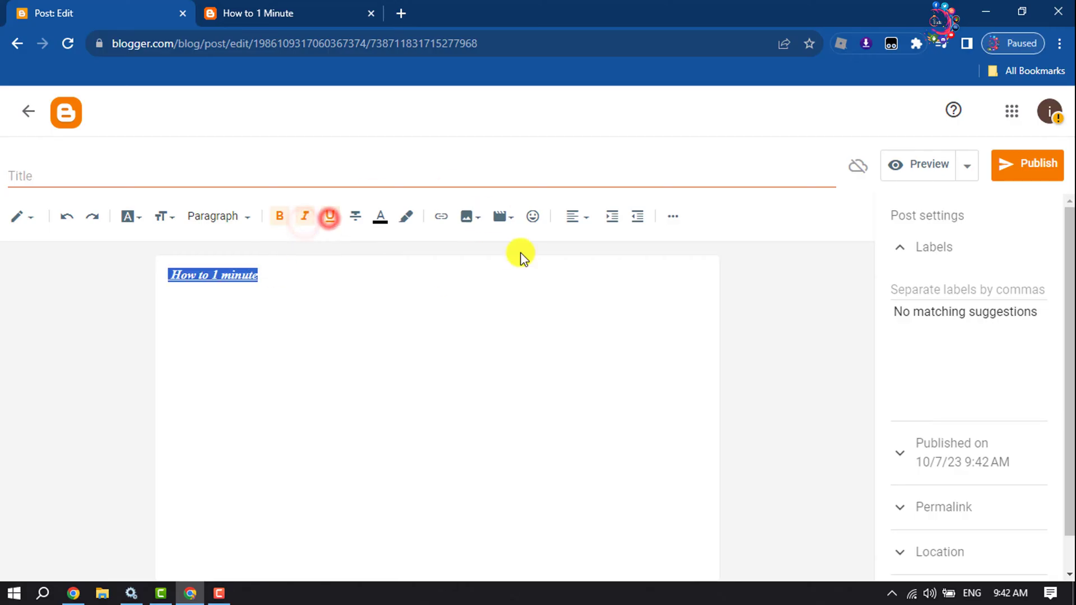
click(581, 217)
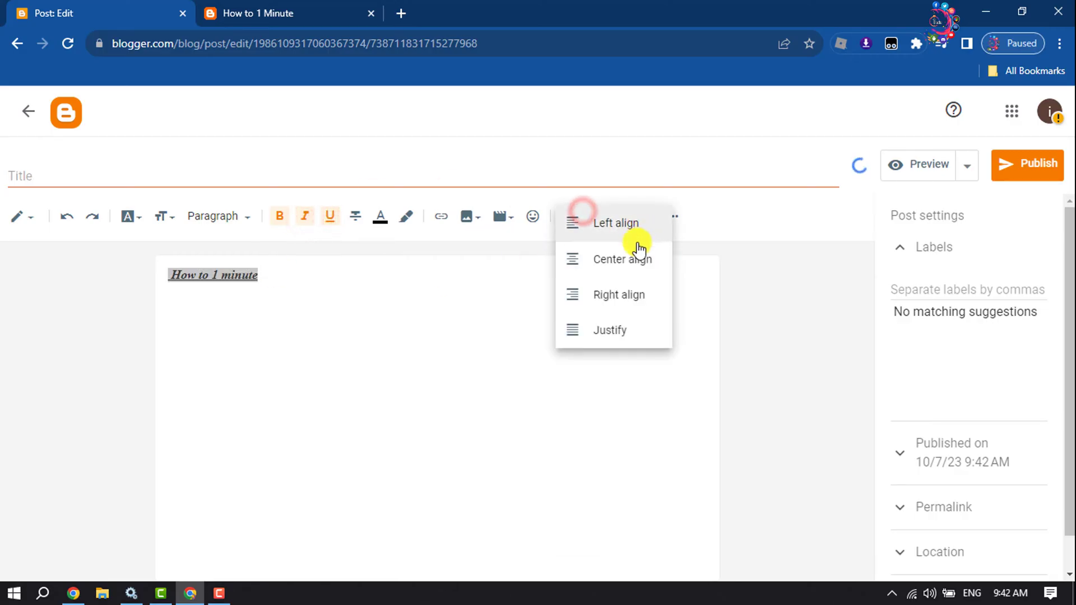
click(614, 263)
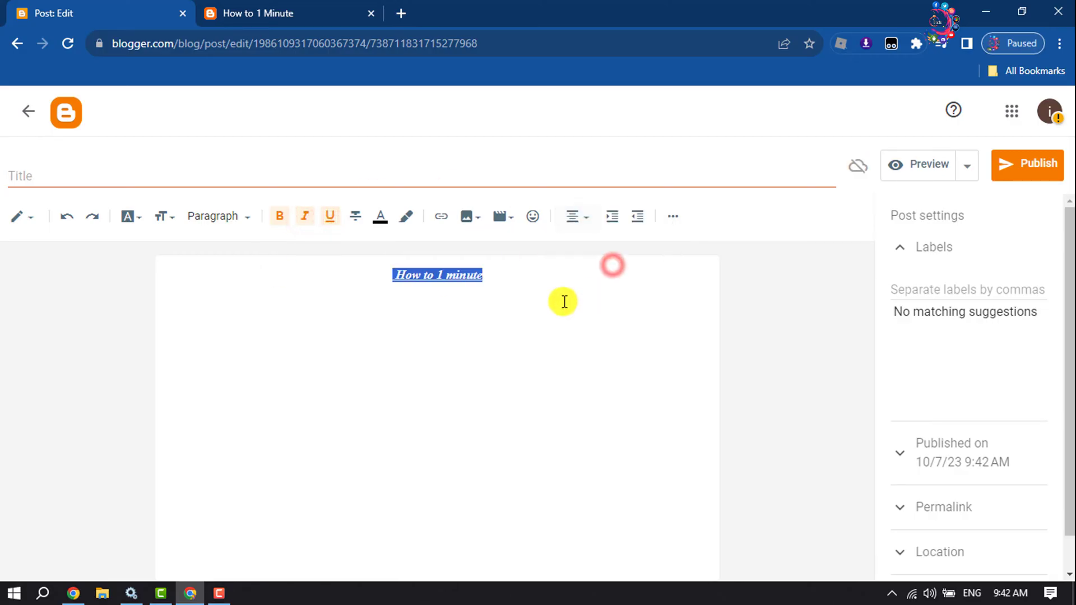
click(380, 215)
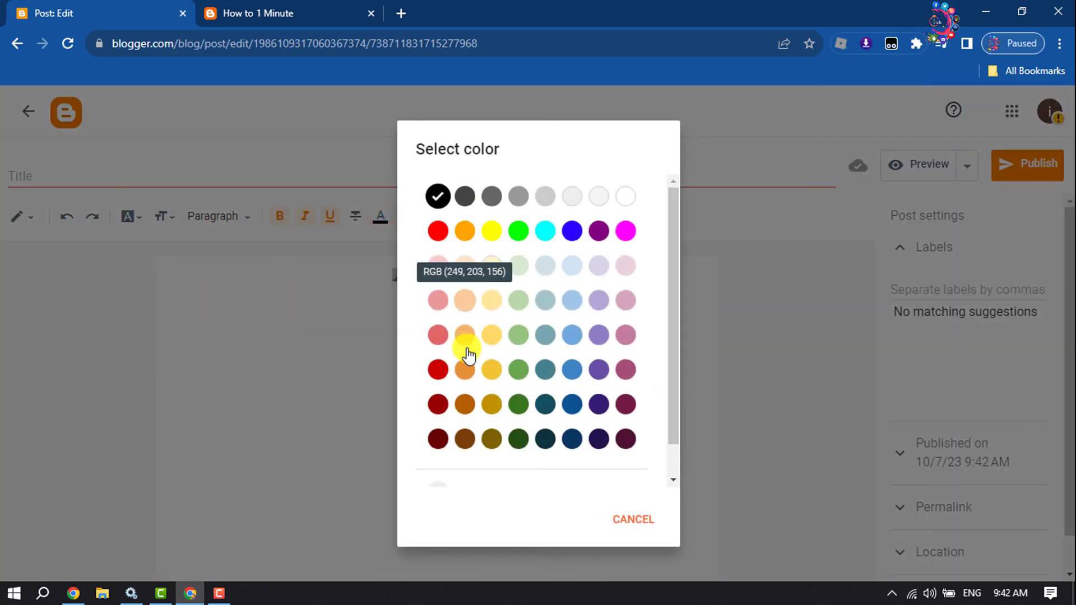
click(437, 370)
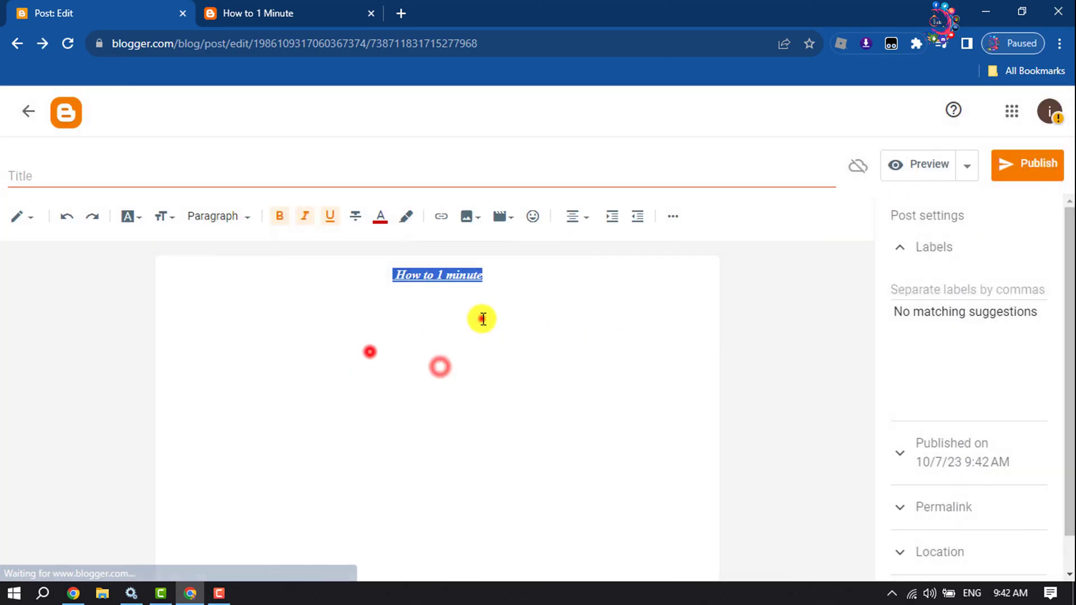
Set the heading line to the Largest font size and place the cursor at its end.
click(521, 273)
triple_click(438, 279)
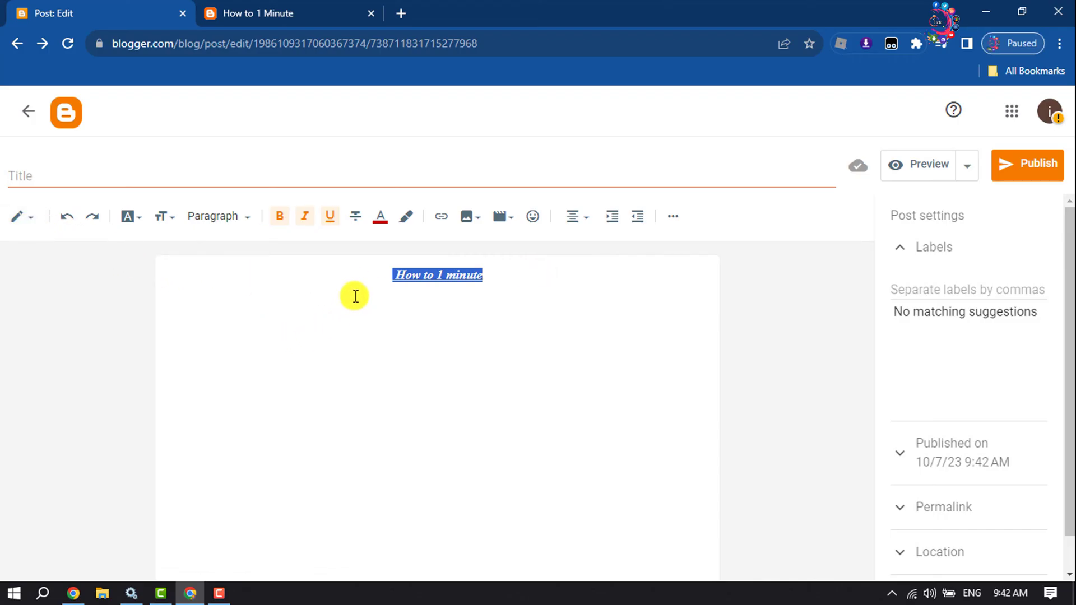
click(162, 224)
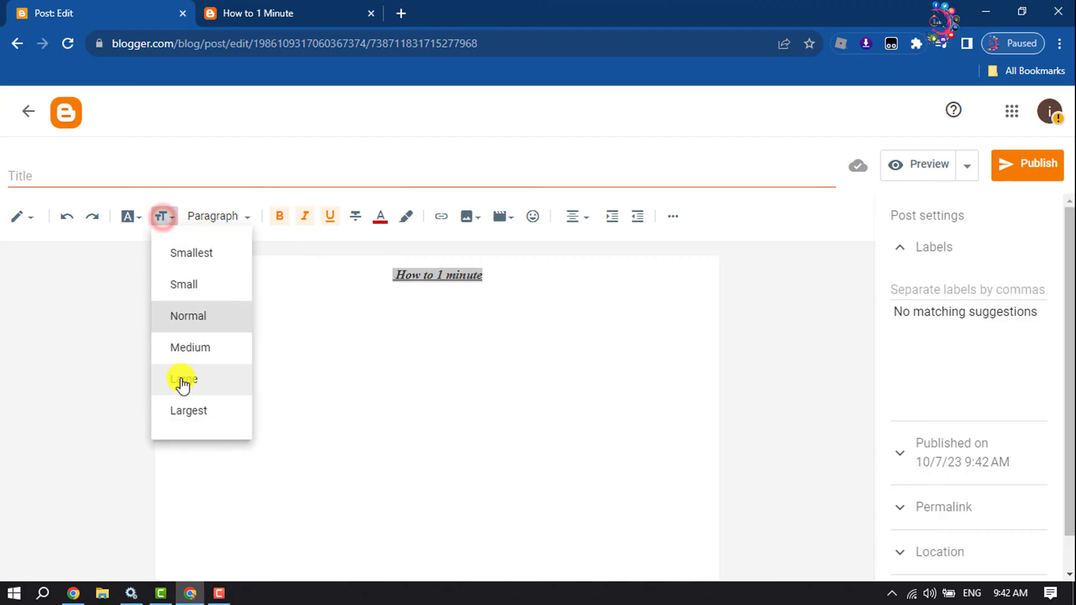
click(187, 404)
click(495, 339)
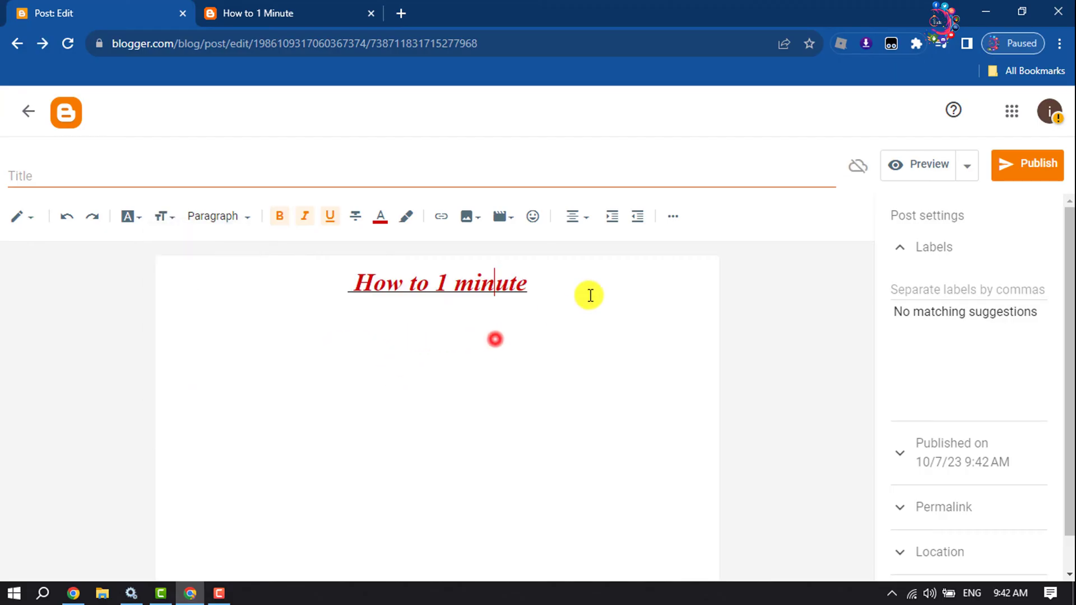
click(584, 289)
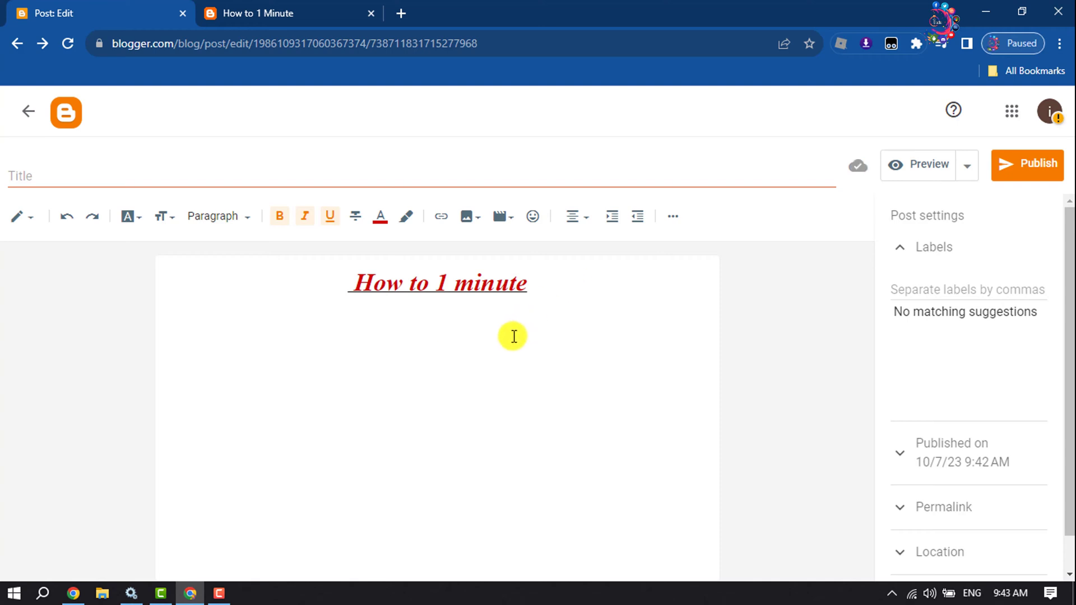
Insert the yellow van illustration from Google Photos below the heading and shrink it.
key(Return)
click(466, 220)
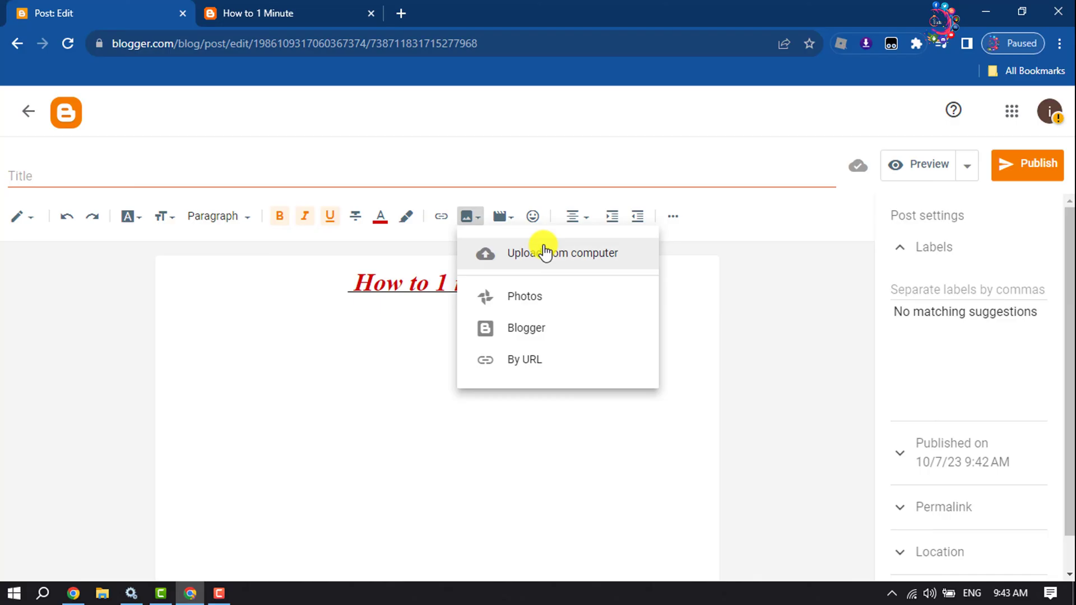
click(527, 296)
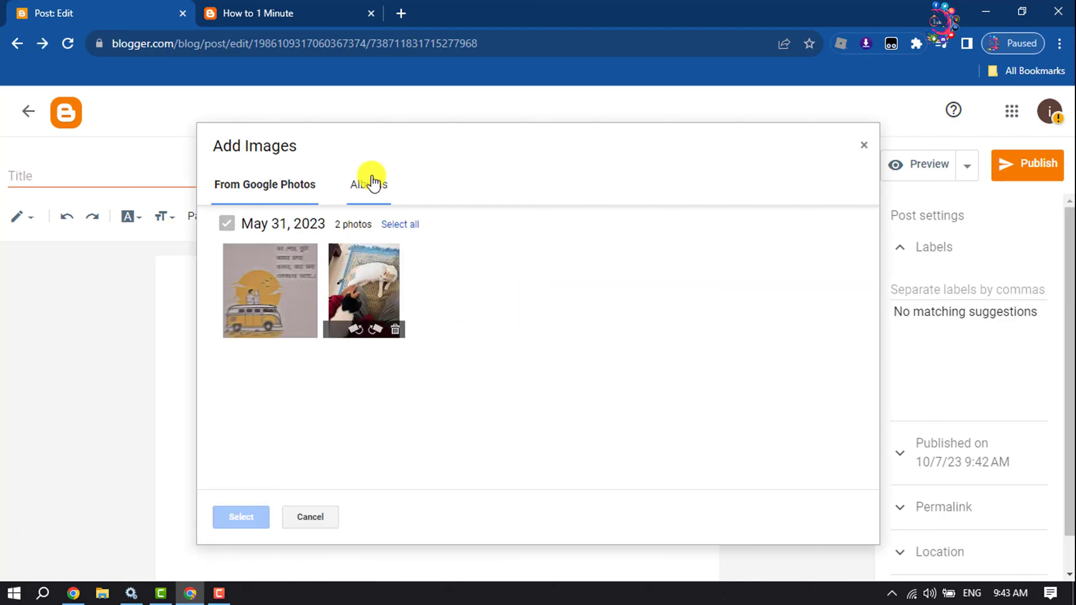
click(370, 184)
click(249, 200)
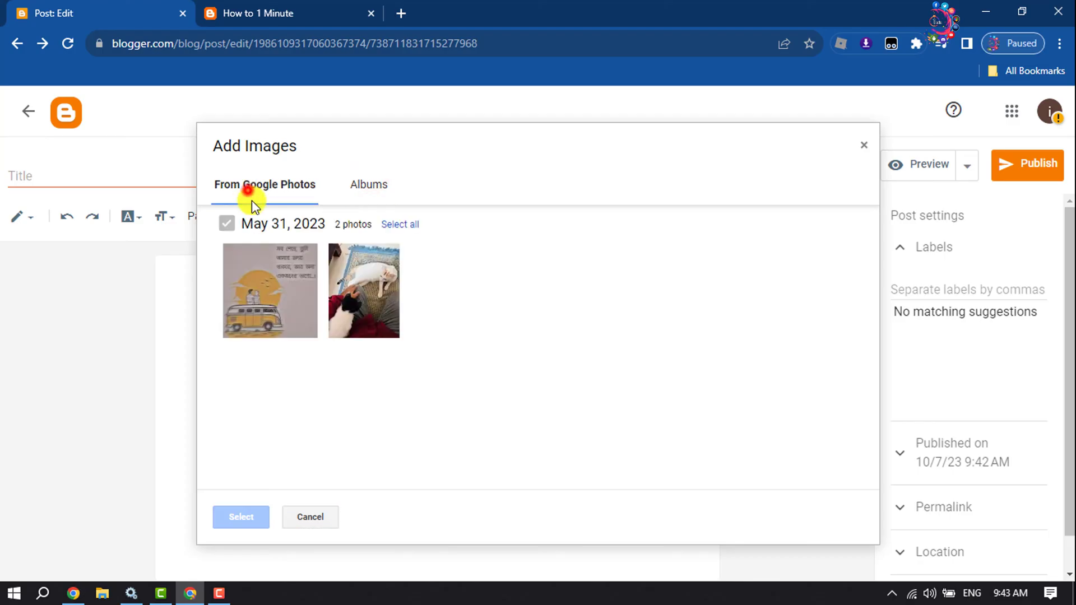
click(269, 285)
click(254, 526)
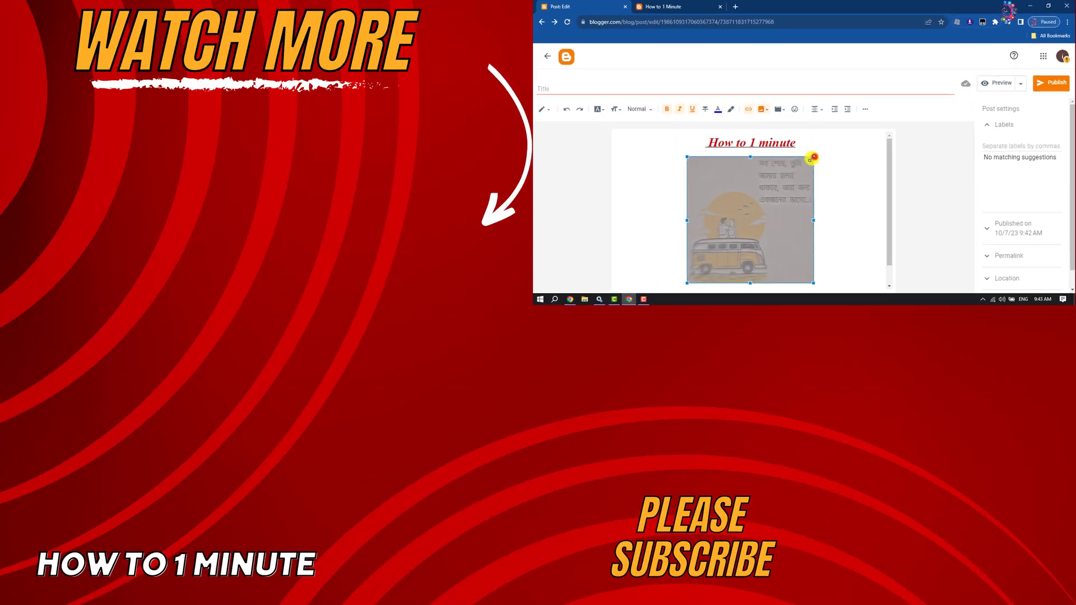
drag(796, 175, 726, 244)
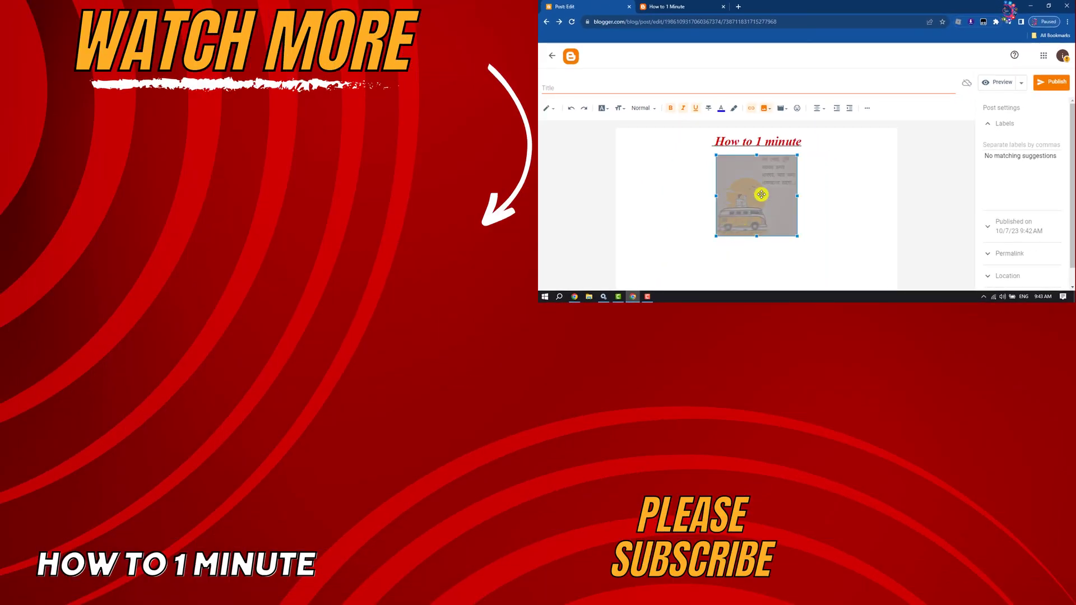